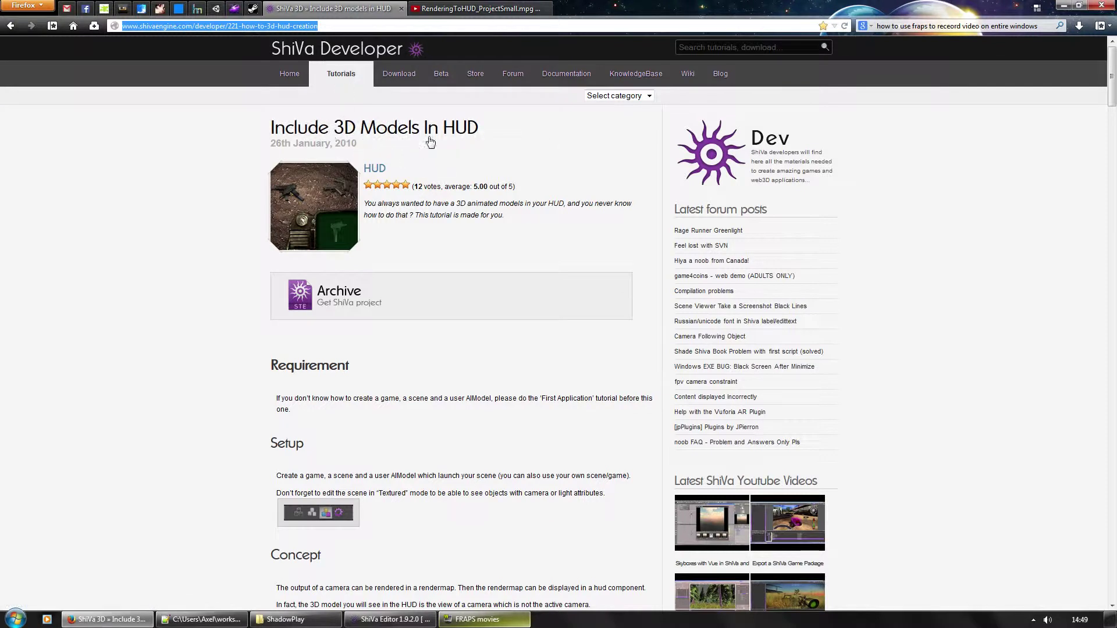
Examine the Include 3D Models In HUD tutorial, from the object placement section through the camera and clip distance instructions
scroll(438, 233, "down", 8)
scroll(439, 233, "down", 20)
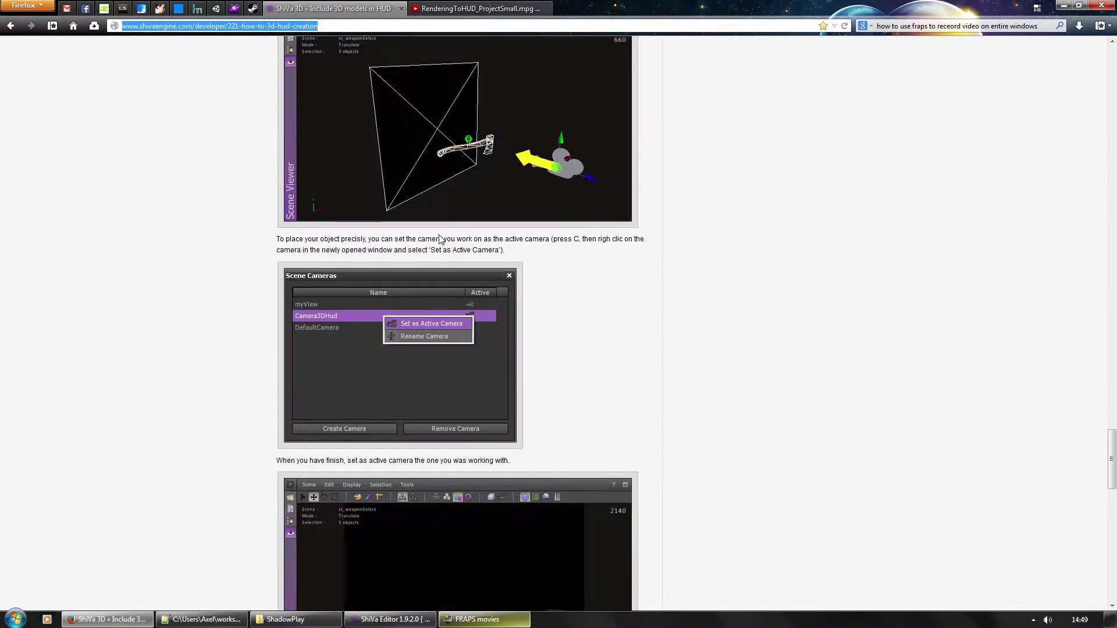
scroll(441, 238, "up", 6)
scroll(440, 237, "up", 3)
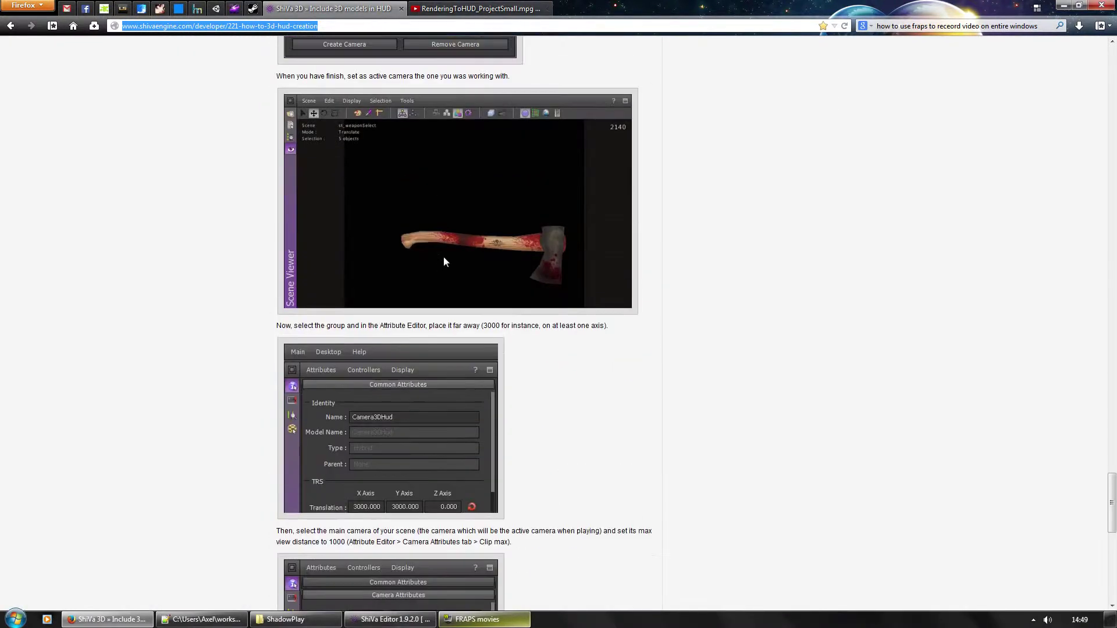
scroll(620, 254, "up", 7)
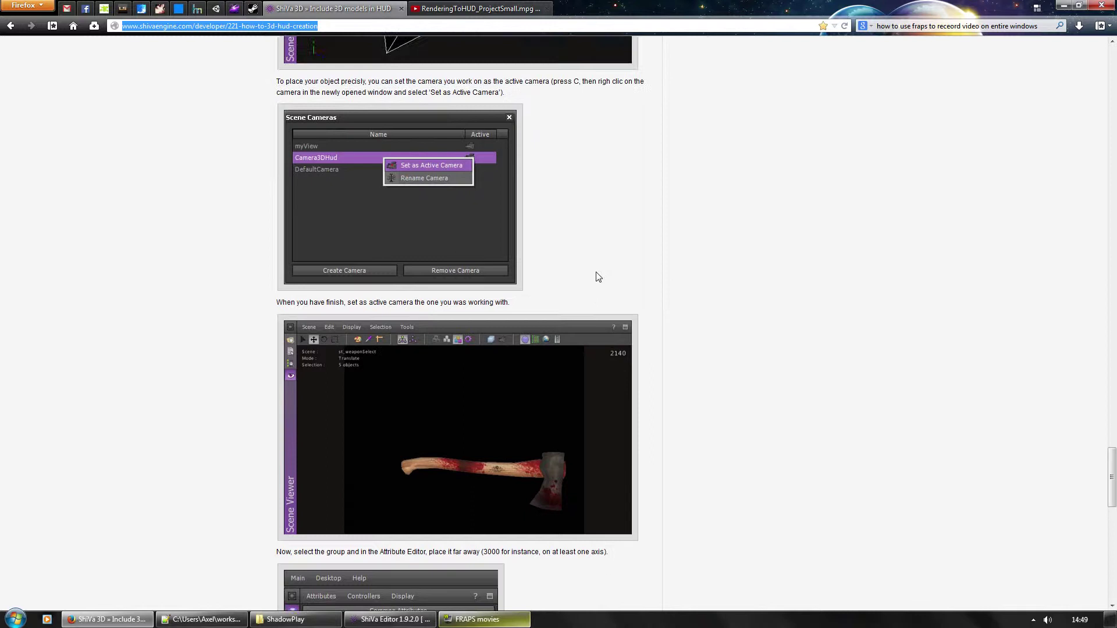
scroll(596, 276, "down", 2)
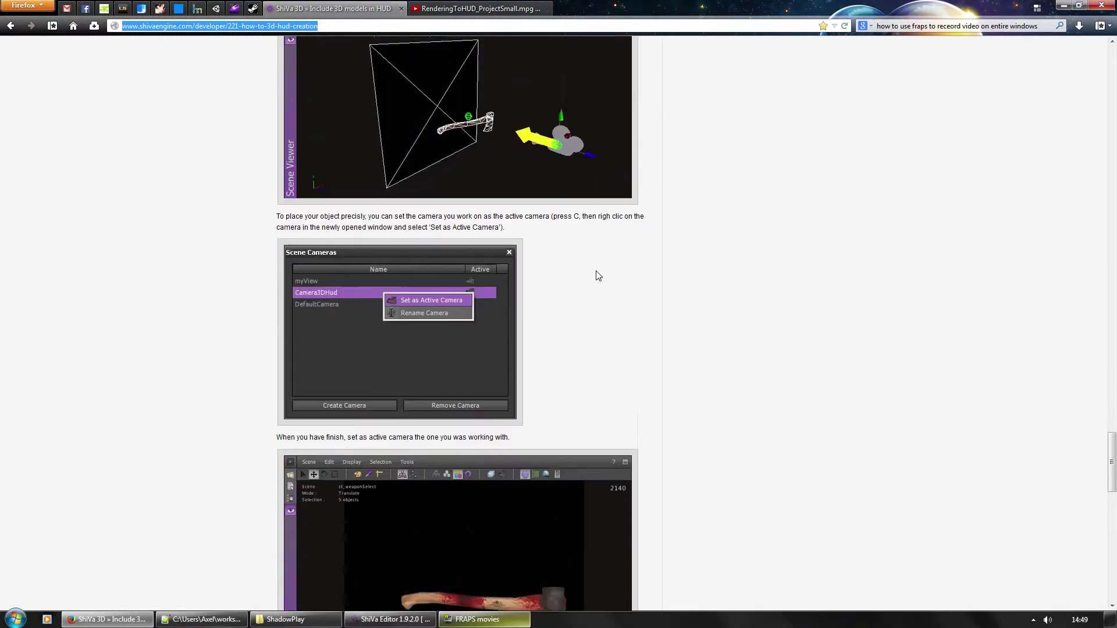
scroll(469, 433, "up", 3)
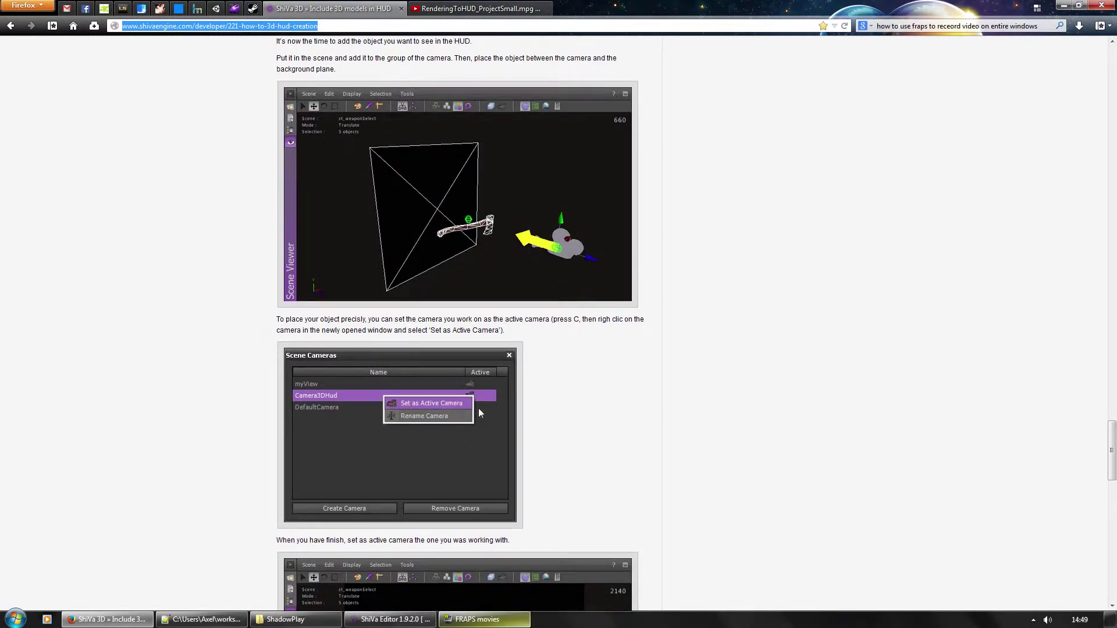
scroll(549, 399, "down", 4)
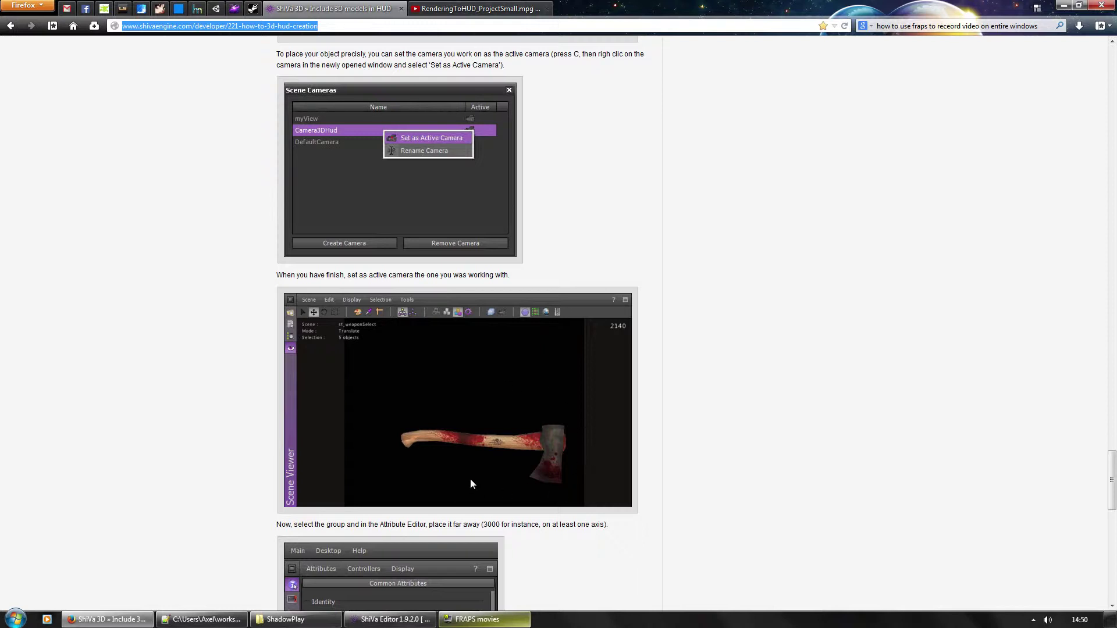
scroll(508, 429, "up", 7)
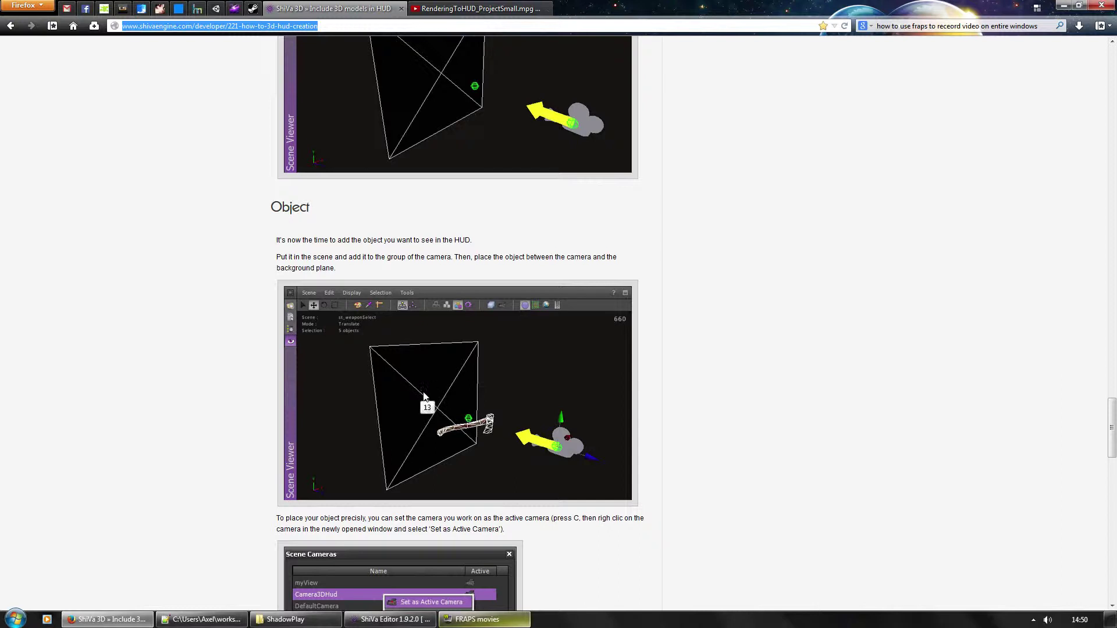
Review the RenderingToHUD_ProjectSmall.mpg video around 0:25, 0:36 and 1:02 for the render map component settings and the plane setup
key("ctrl+Tab")
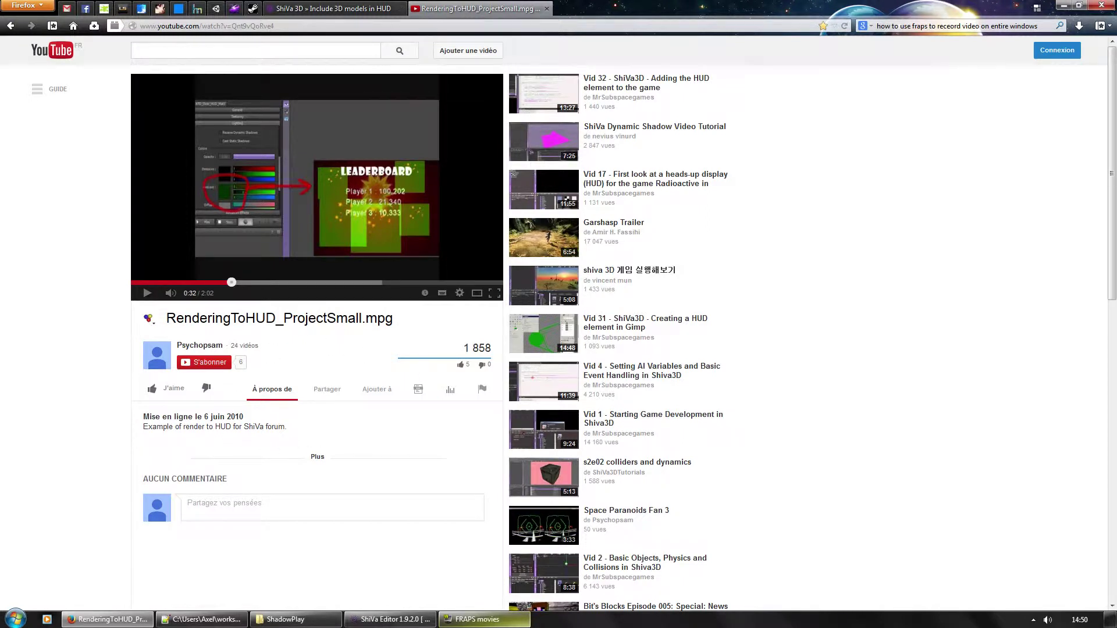
left_click(147, 293)
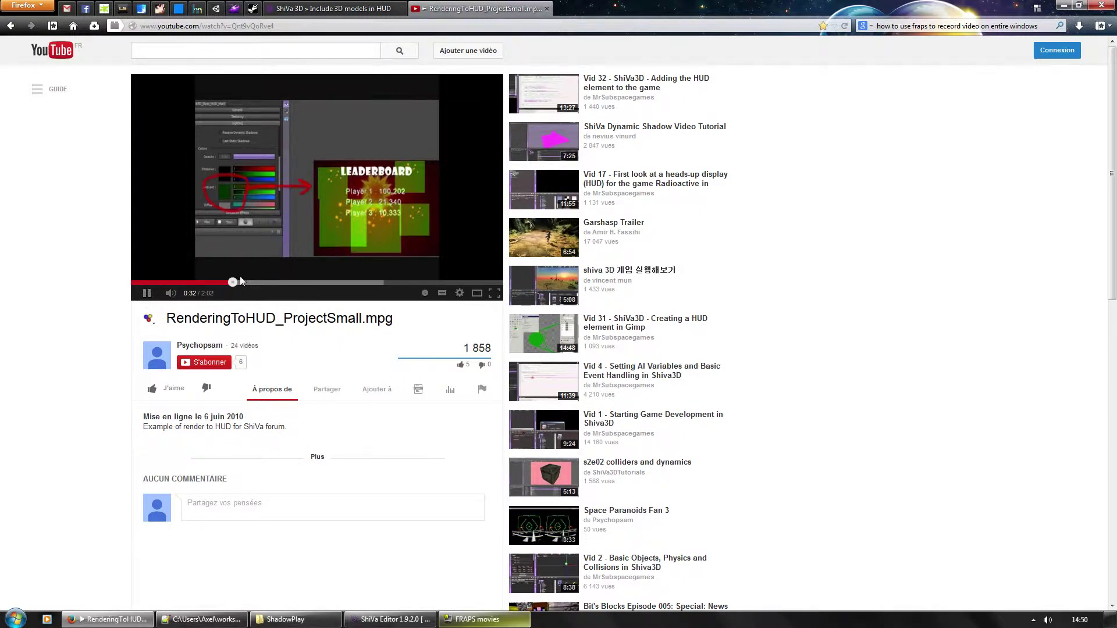
left_click_drag(234, 282, 211, 283)
left_click(146, 294)
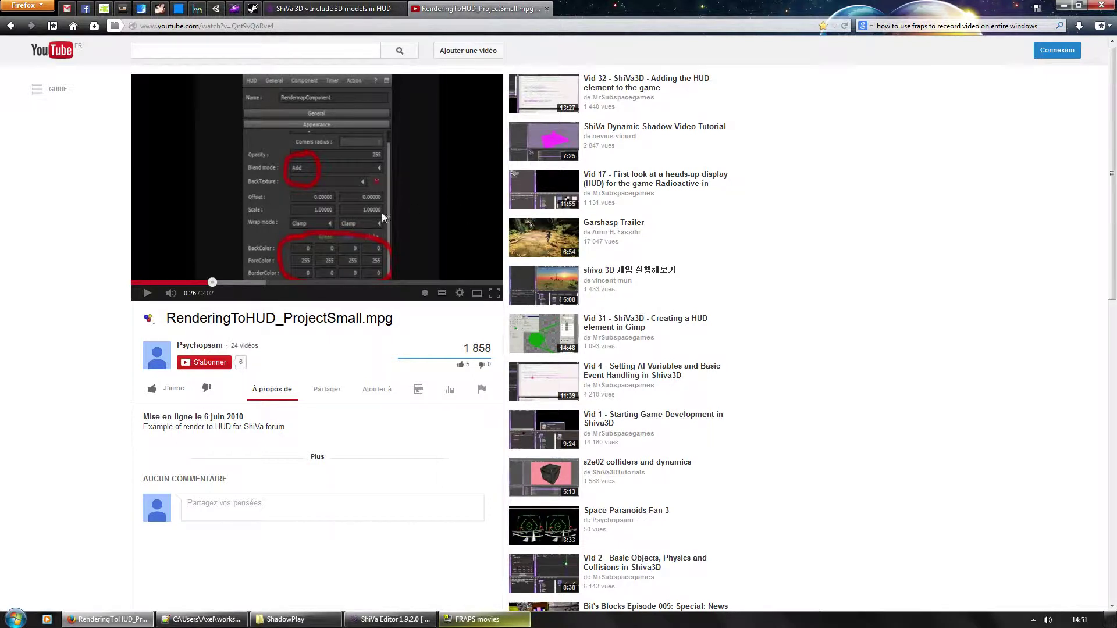
left_click_drag(213, 282, 242, 282)
left_click(147, 293)
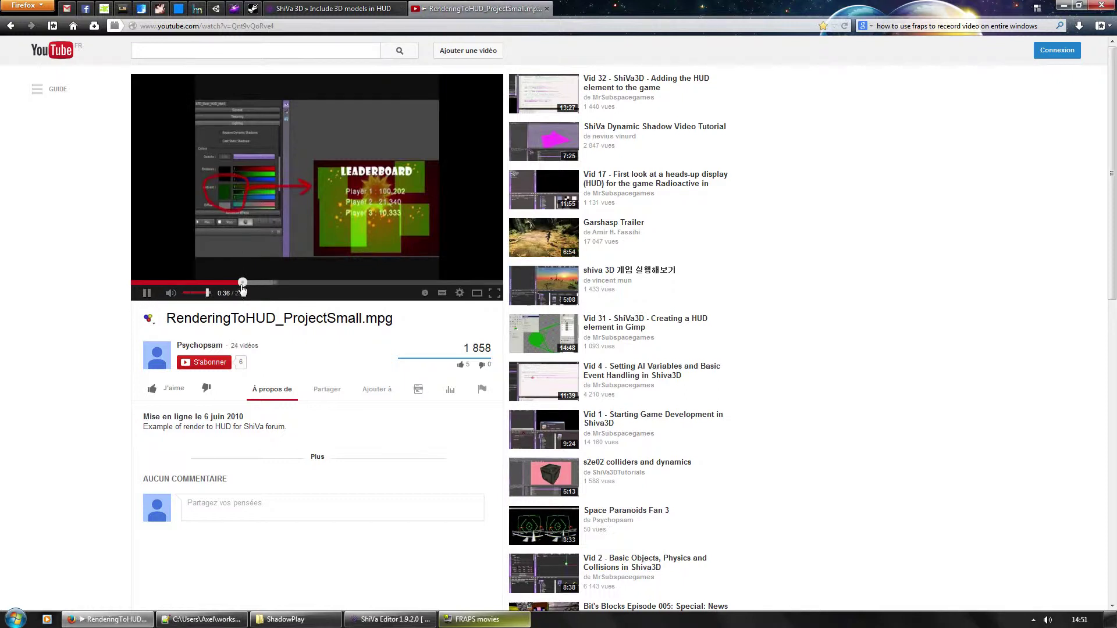
left_click(320, 282)
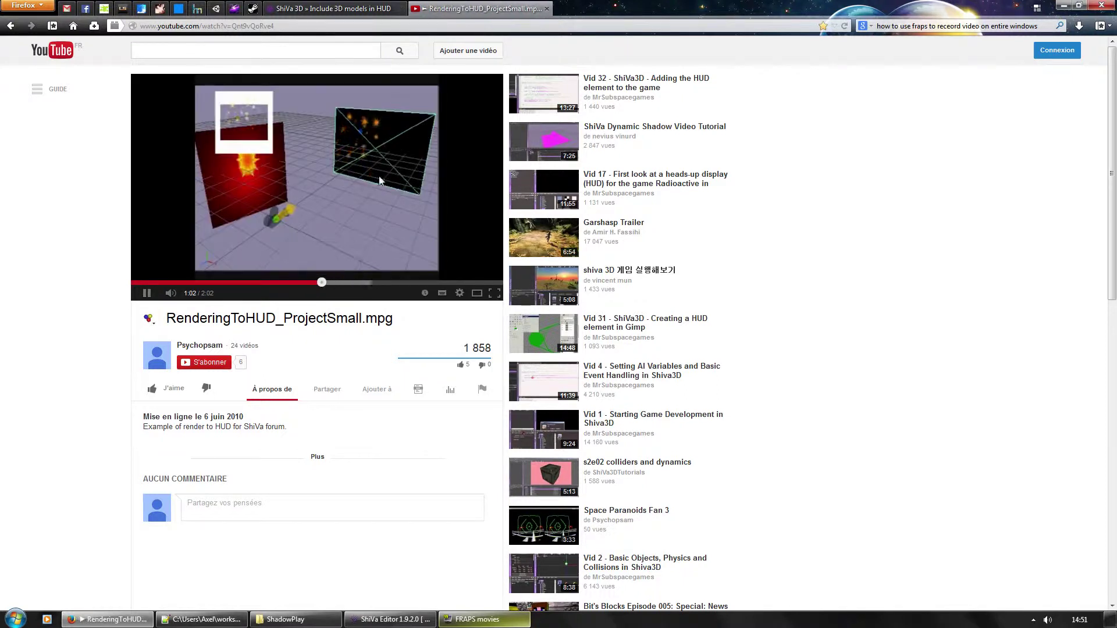
left_click(373, 136)
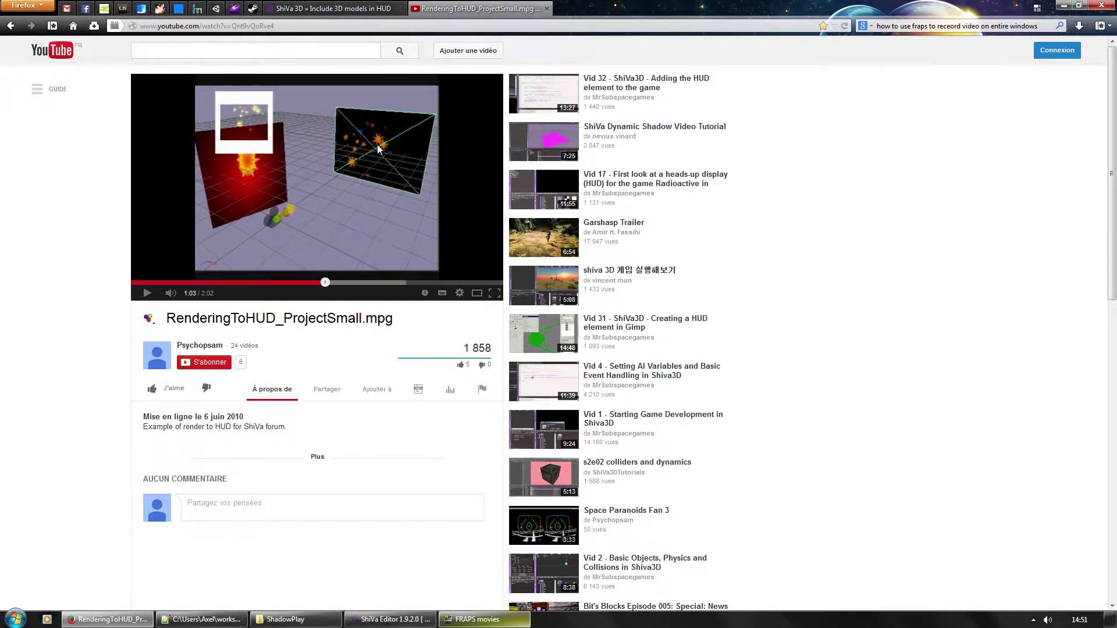
Switch to ShiVa Editor, run the game with the scene viewer maximized to inspect the life HUD from several distances, and stop it
left_click(388, 619)
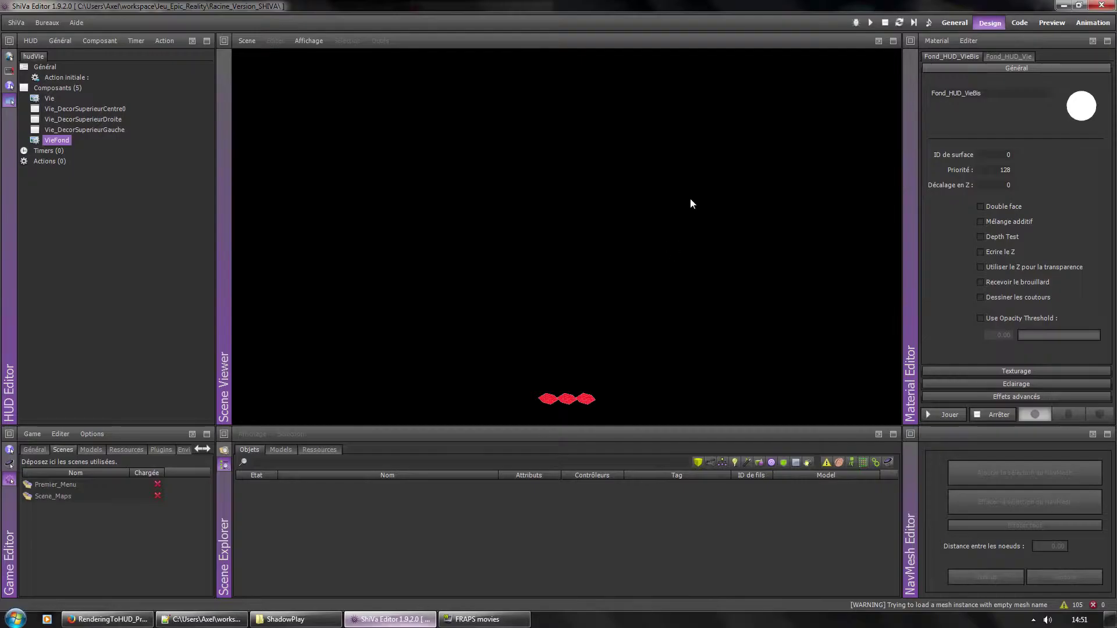
left_click(871, 23)
left_click(589, 222)
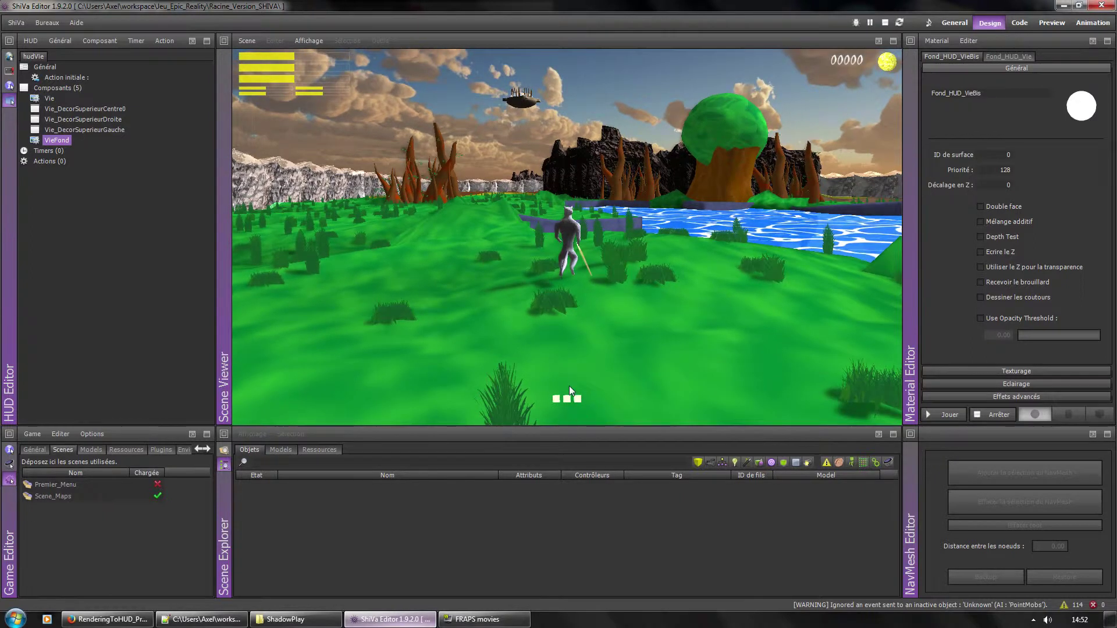
left_click(893, 40)
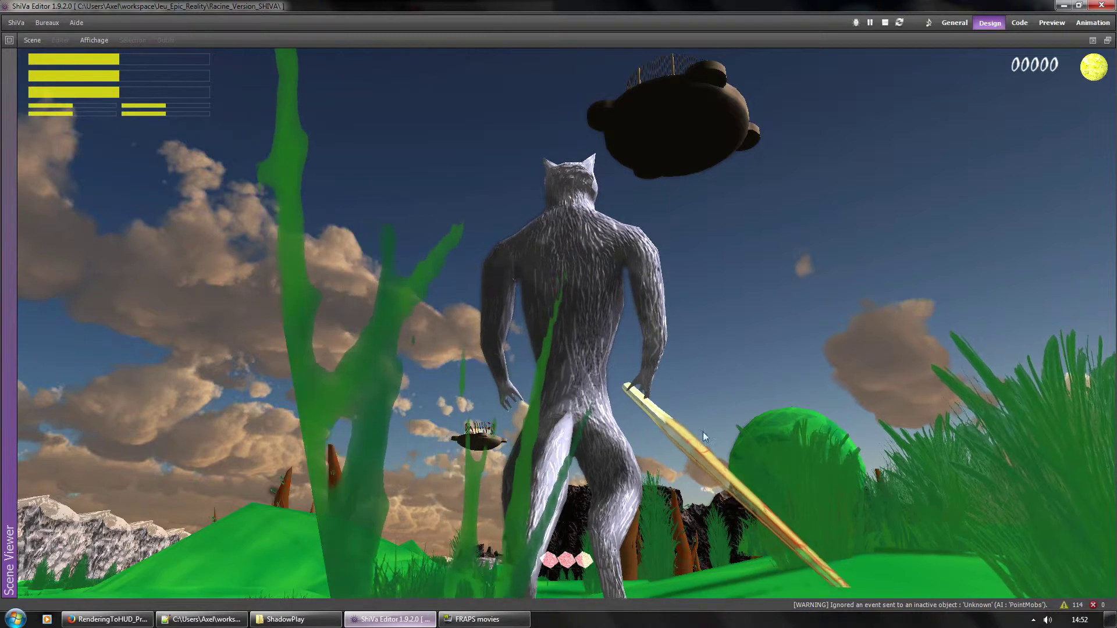
scroll(501, 467, "down", 3)
scroll(501, 467, "down", 3)
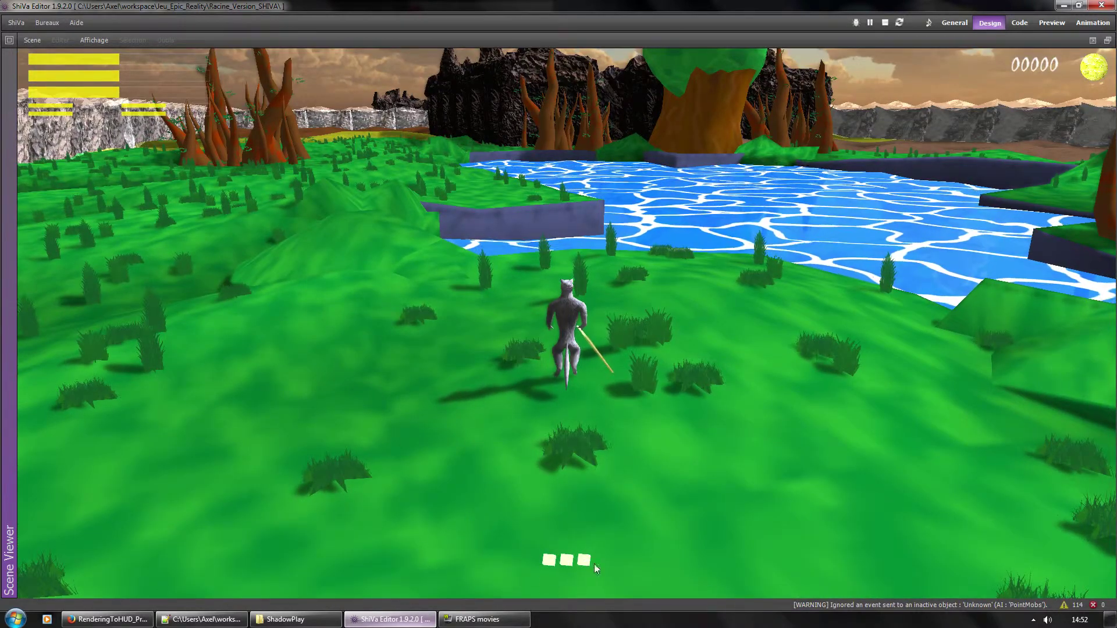
scroll(507, 464, "up", 3)
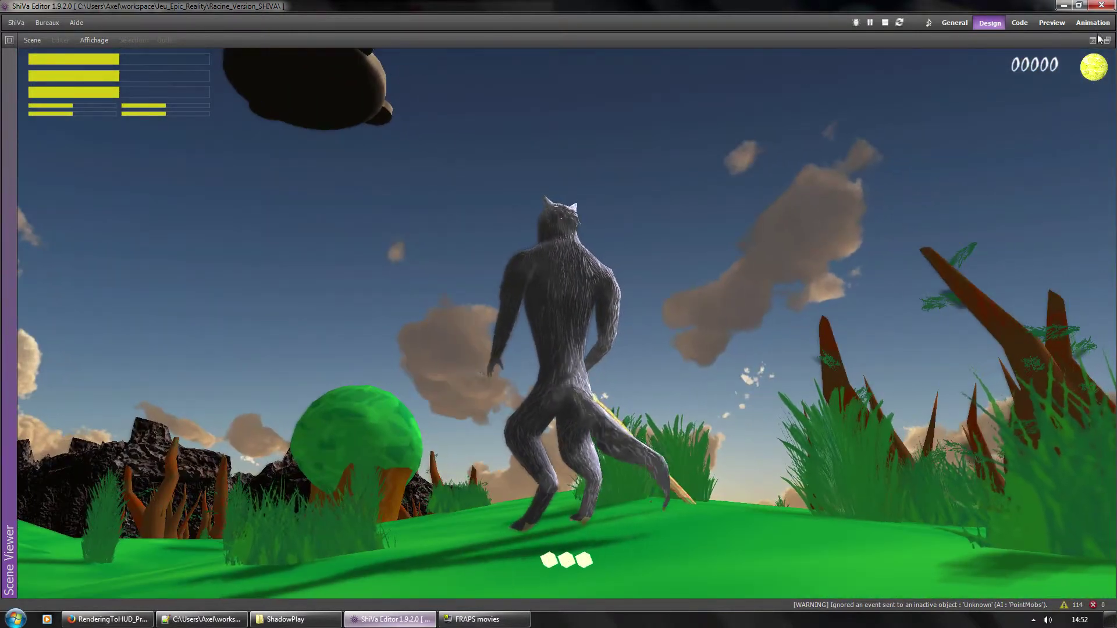
left_click(885, 22)
left_click(884, 23)
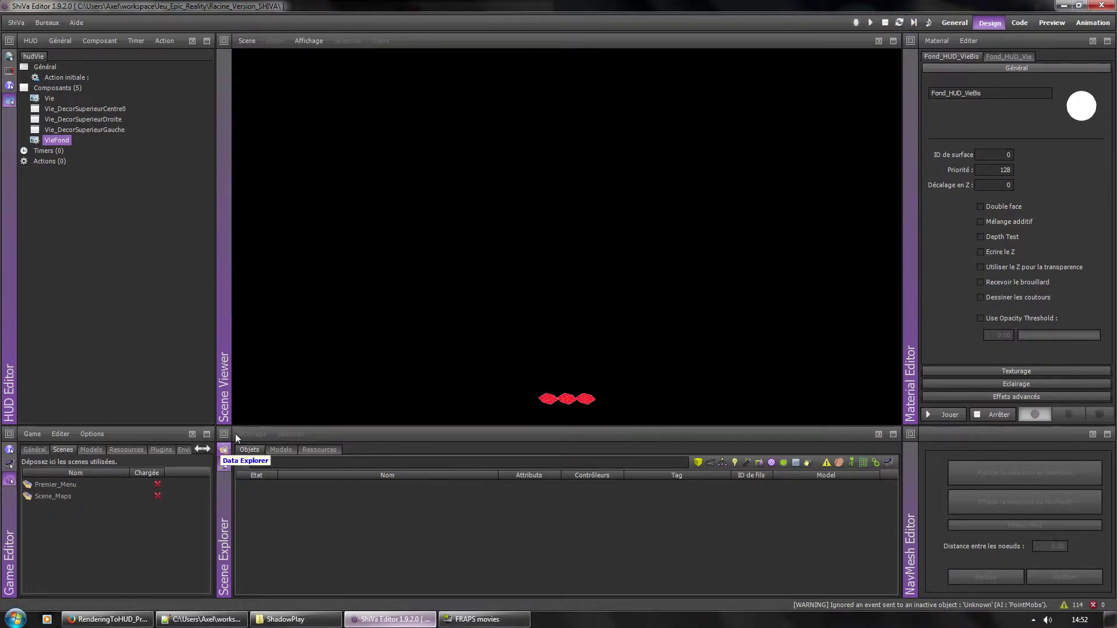
Run the game again, pause it once the map loads, and open Scene_Maps for editing
left_click(871, 23)
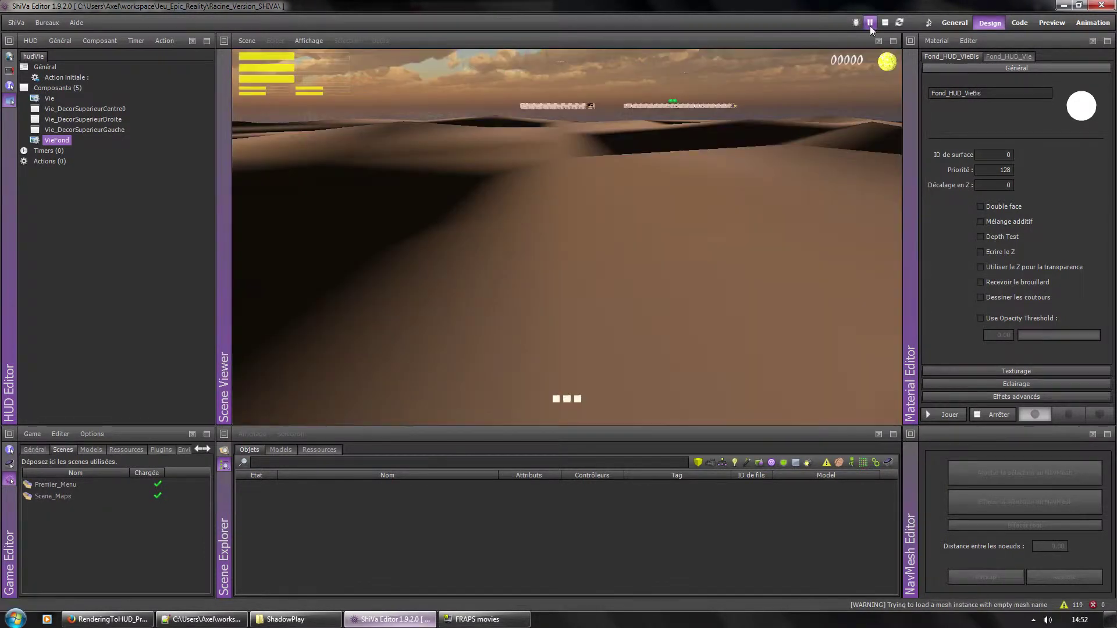
left_click(870, 24)
right_click(707, 254)
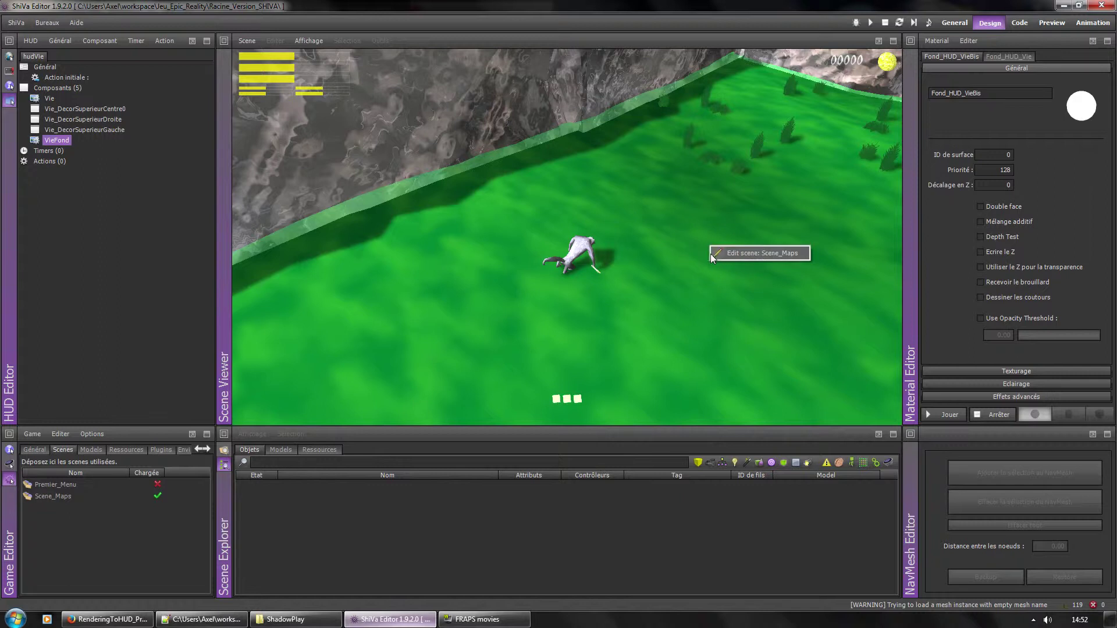
left_click(717, 254)
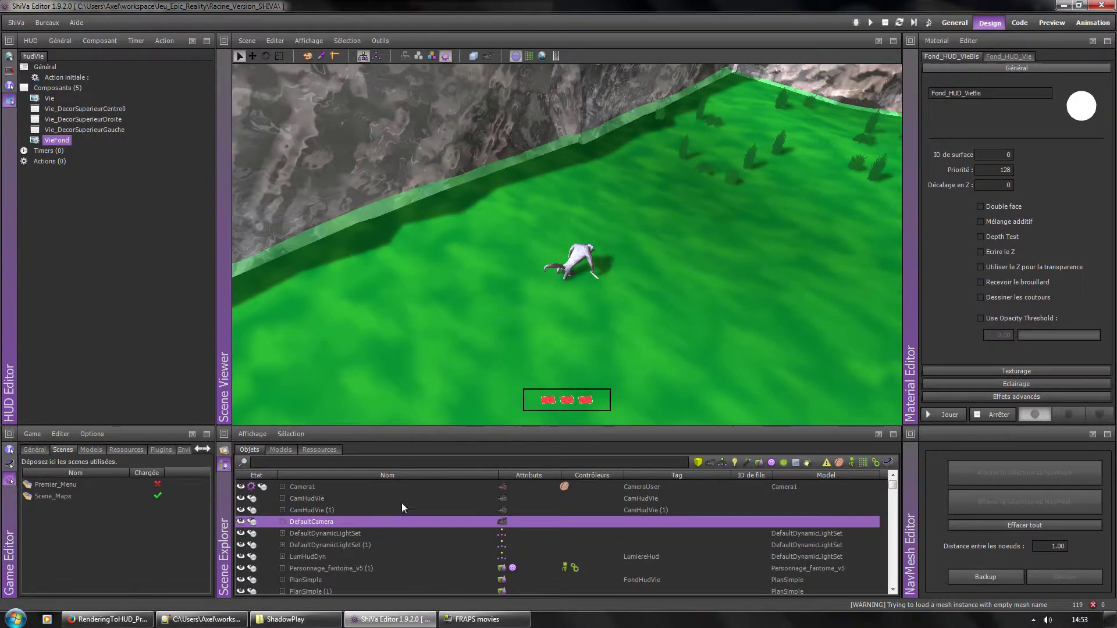
Select the CamHudVie camera and frame it in the scene viewer with the translation mode active
double_click(371, 498)
key("w")
key("f")
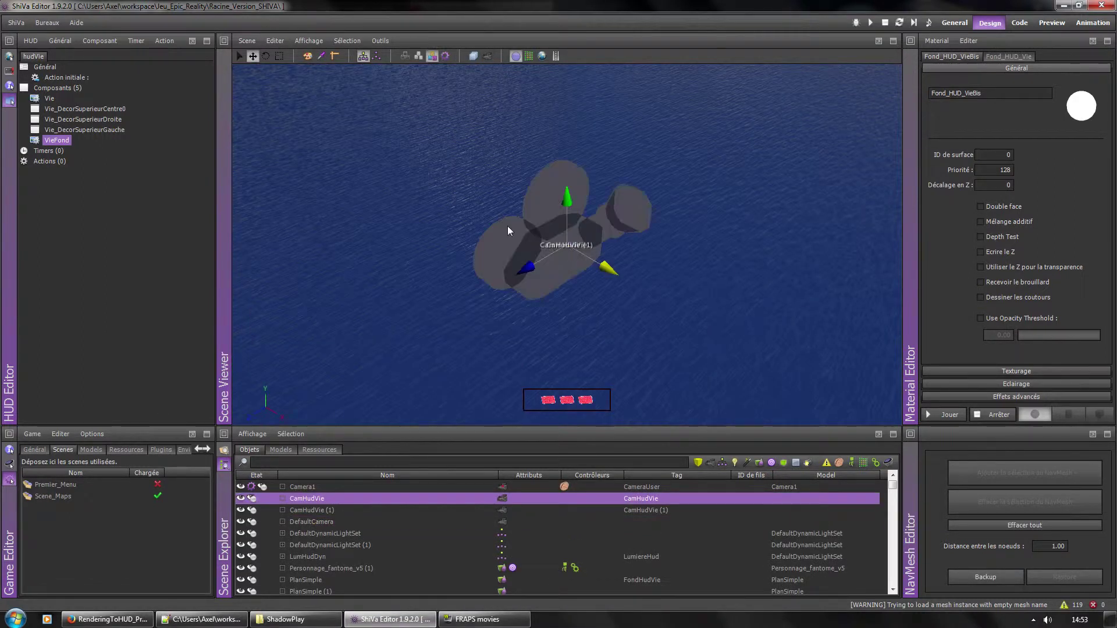
Select Camera1, show its camera attributes and adjust its Clip max
left_click(313, 487)
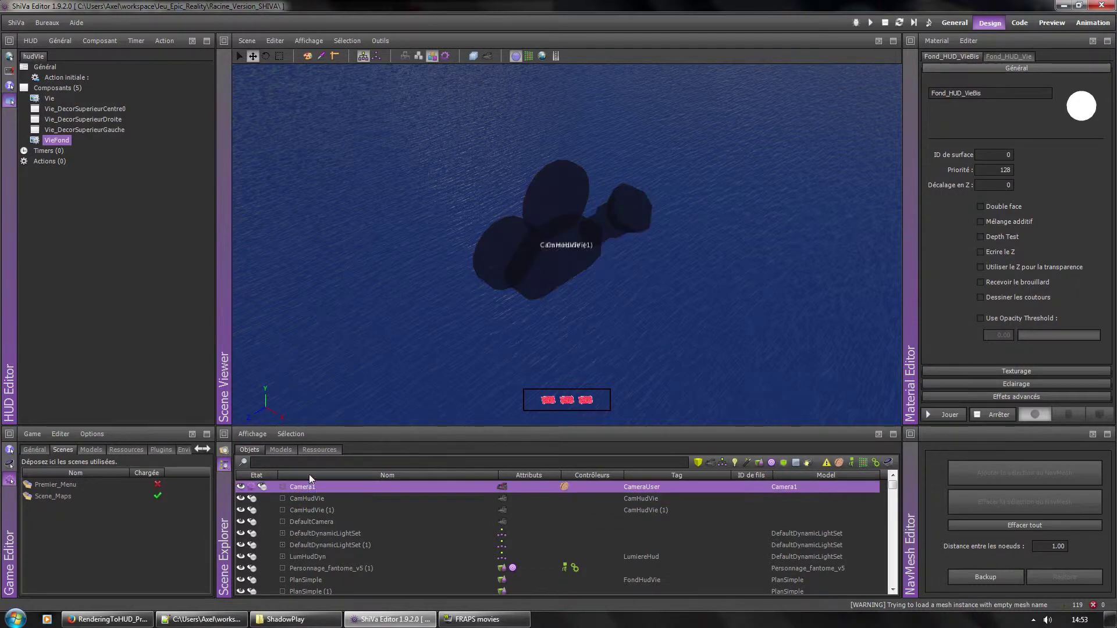
left_click(9, 86)
left_click(103, 54)
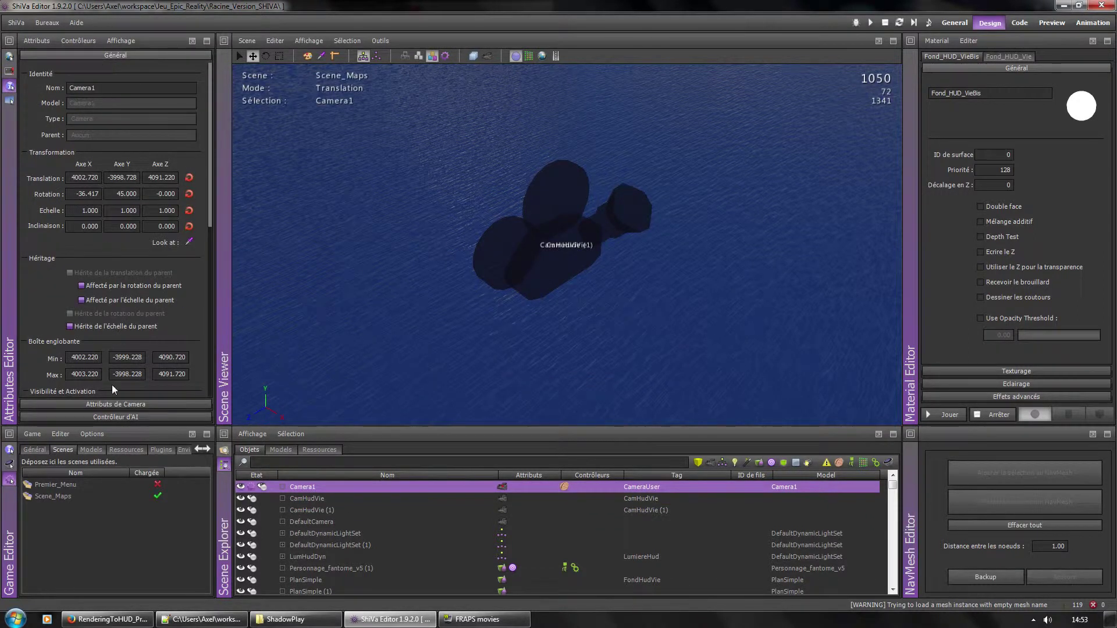
left_click(114, 403)
left_click_drag(145, 123, 165, 124)
Compare the camera attributes of CamHudVie and CamHudVie (1), including their Clip max and render target
middle_click_drag(483, 183, 563, 245)
key("ctrl+a")
middle_click_drag(470, 301, 375, 340)
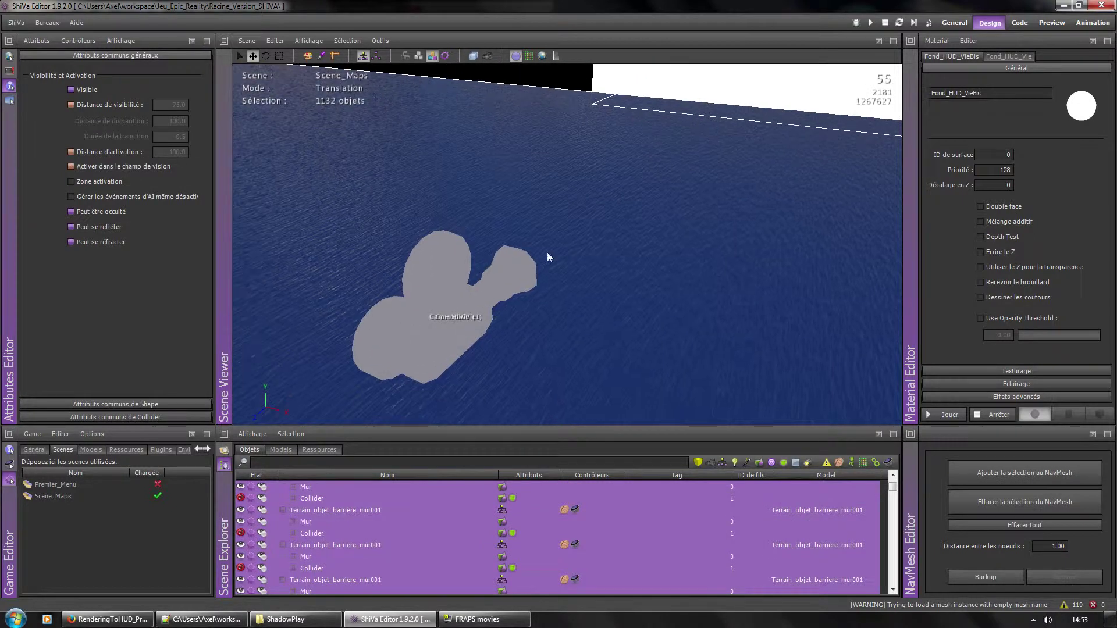
left_click(463, 323)
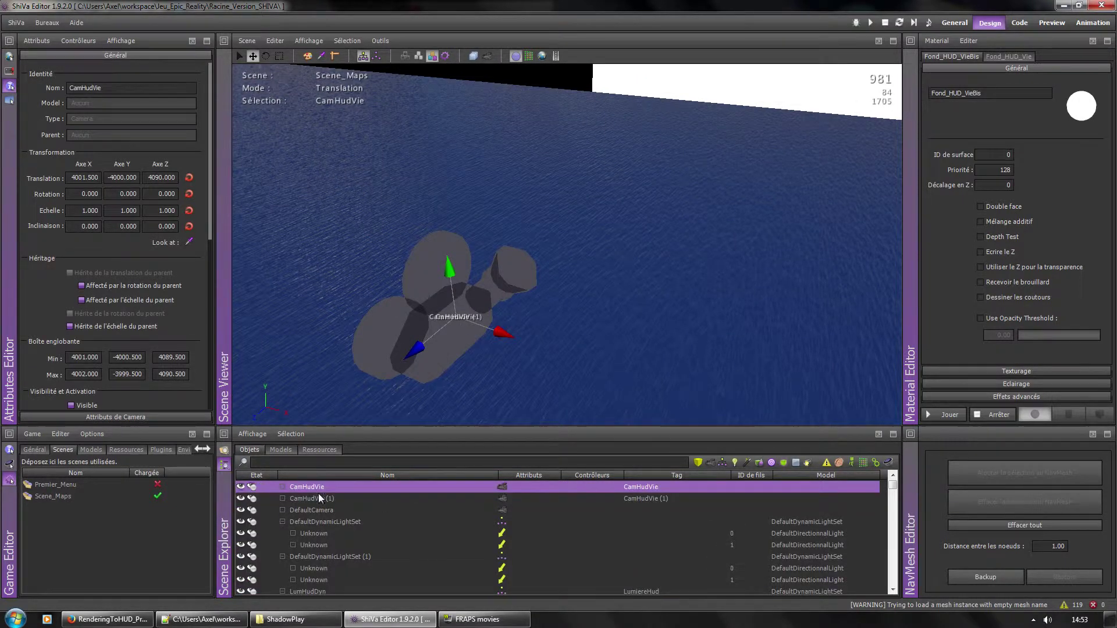
left_click(190, 417)
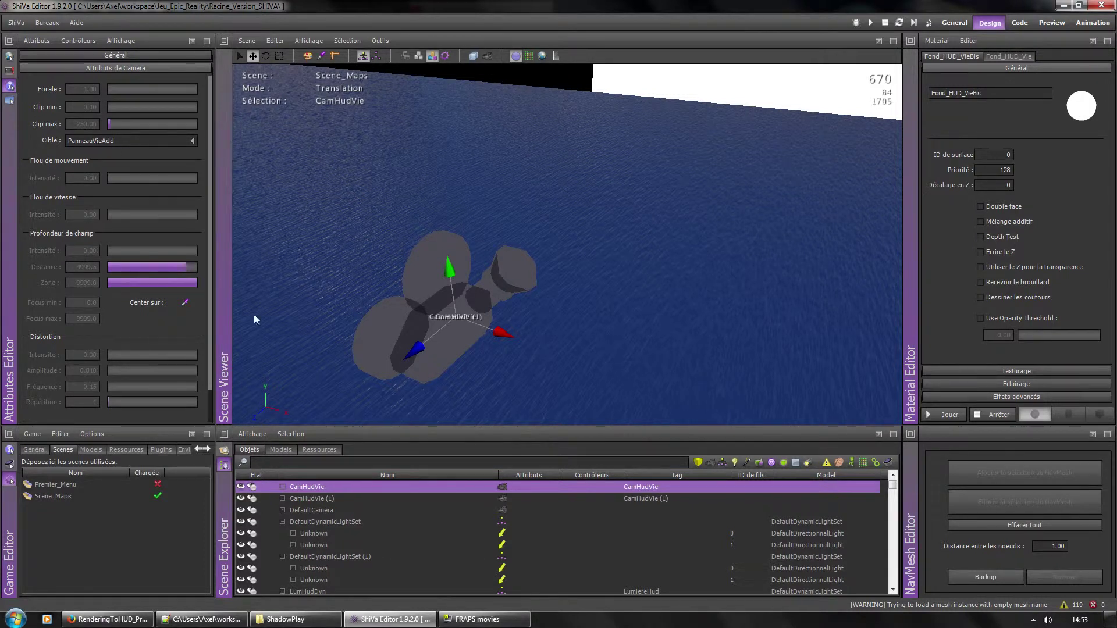
left_click(331, 499)
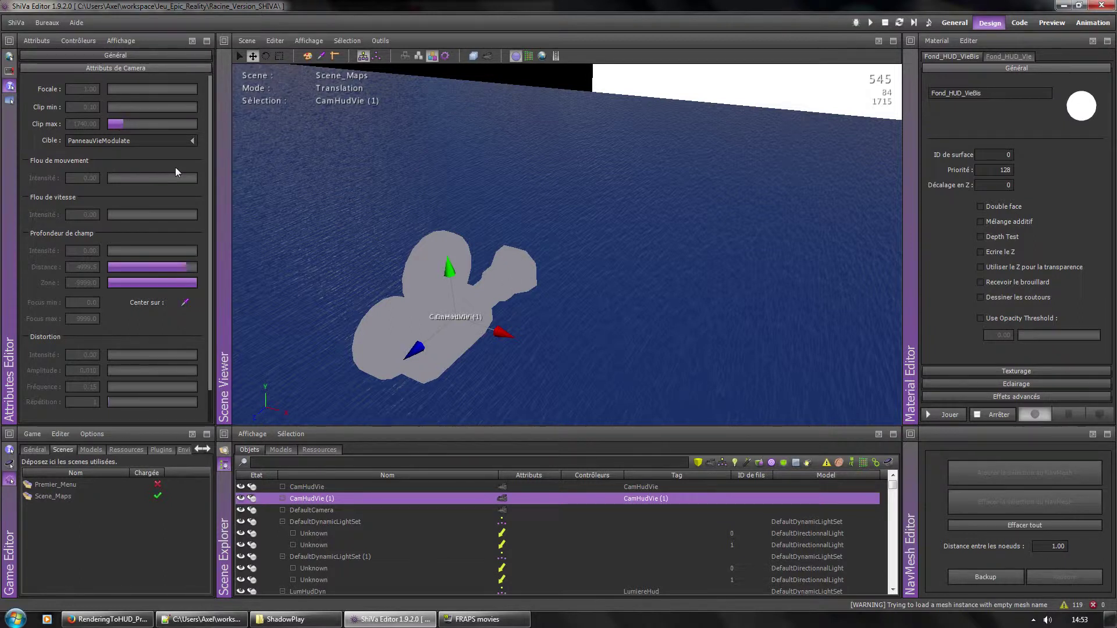
left_click(302, 487)
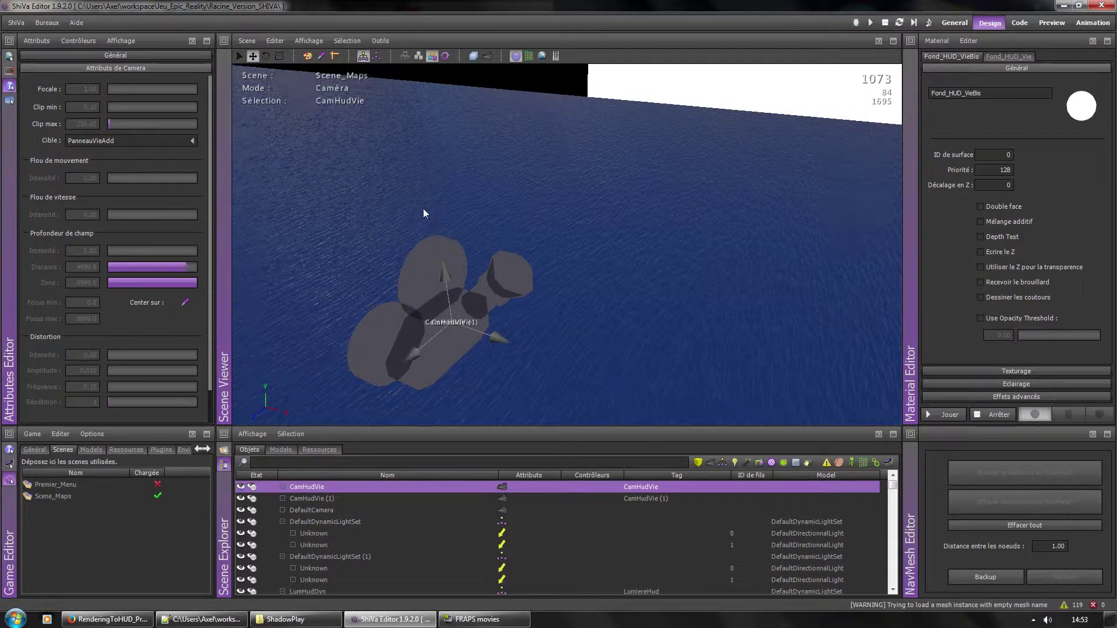
Select all objects in the scene and examine how the HUD background planes are arranged relative to the HUD cameras
right_click_drag(424, 208, 469, 93)
key("ctrl+a")
right_click_drag(486, 211, 510, 227)
middle_click_drag(510, 227, 752, 406)
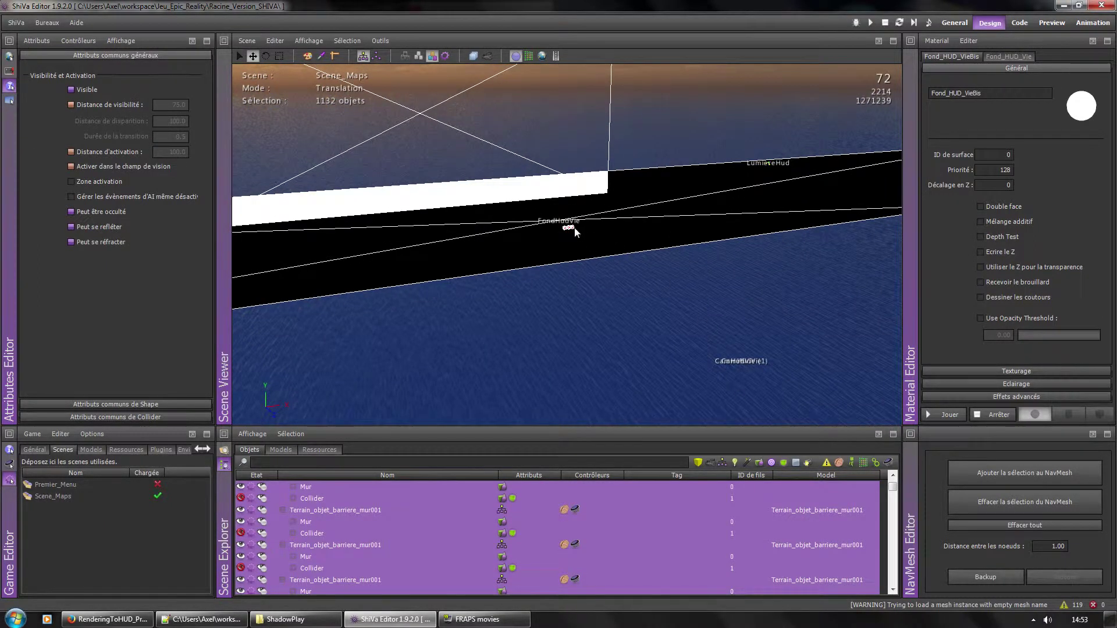
right_click_drag(568, 230, 551, 93)
mouse_move(525, 256)
right_mouse_down()
mouse_move(522, 235)
mouse_move(538, 242)
right_mouse_up()
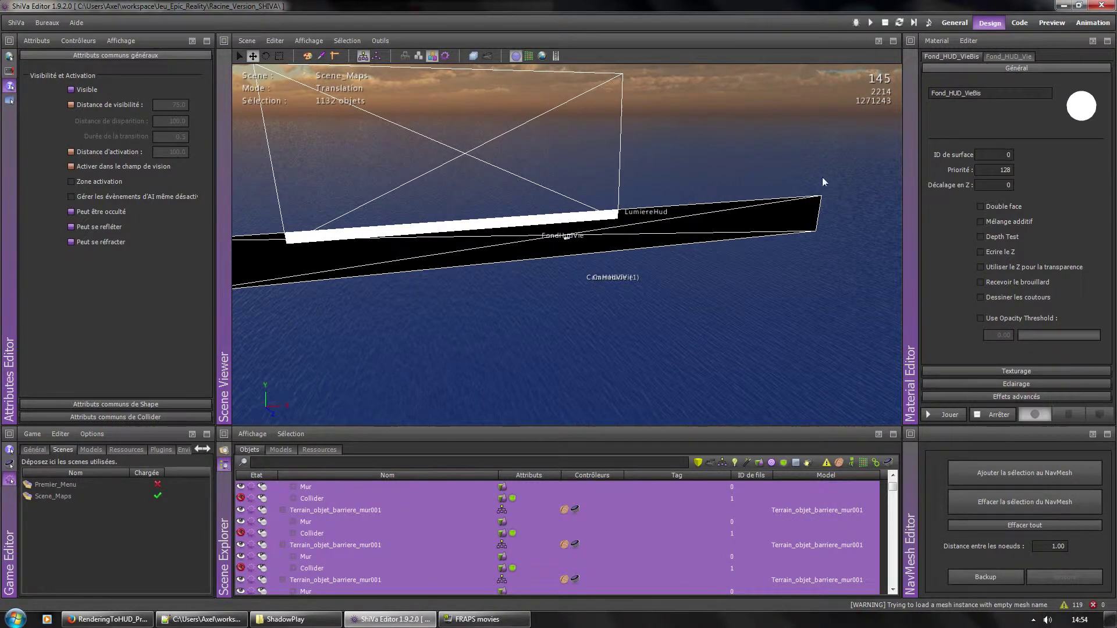
Compare the general settings of the Fond_HUD_Vie and Fond_HUD_VieBis materials, including their priority, against the background planes in the scene
left_click(1025, 57)
left_click_drag(1000, 170, 1018, 173)
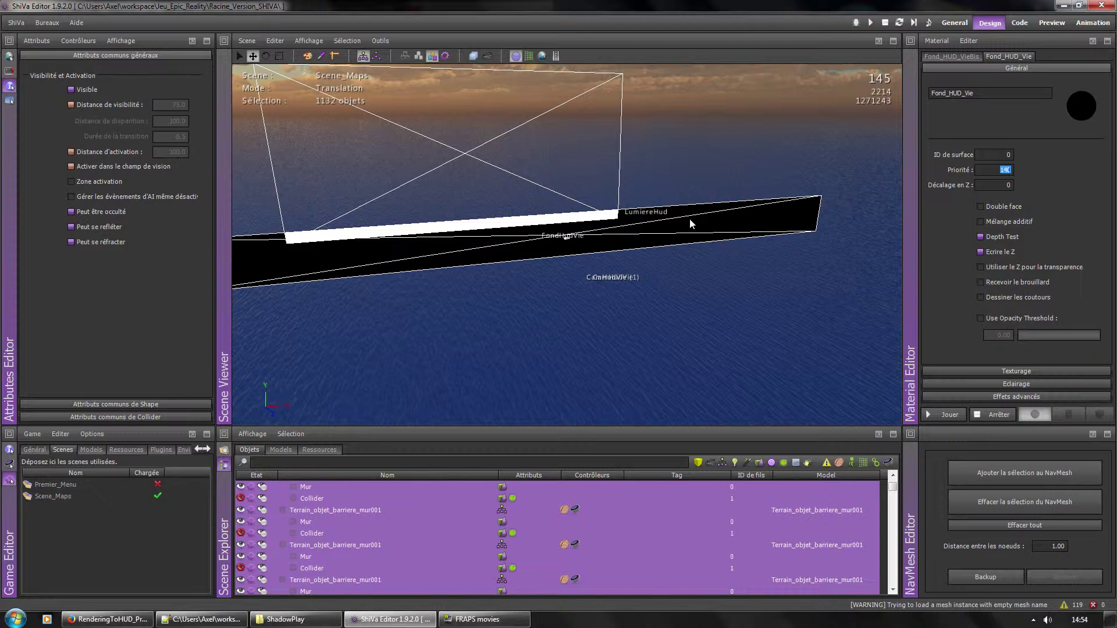
left_click_drag(671, 227, 672, 226, "alt")
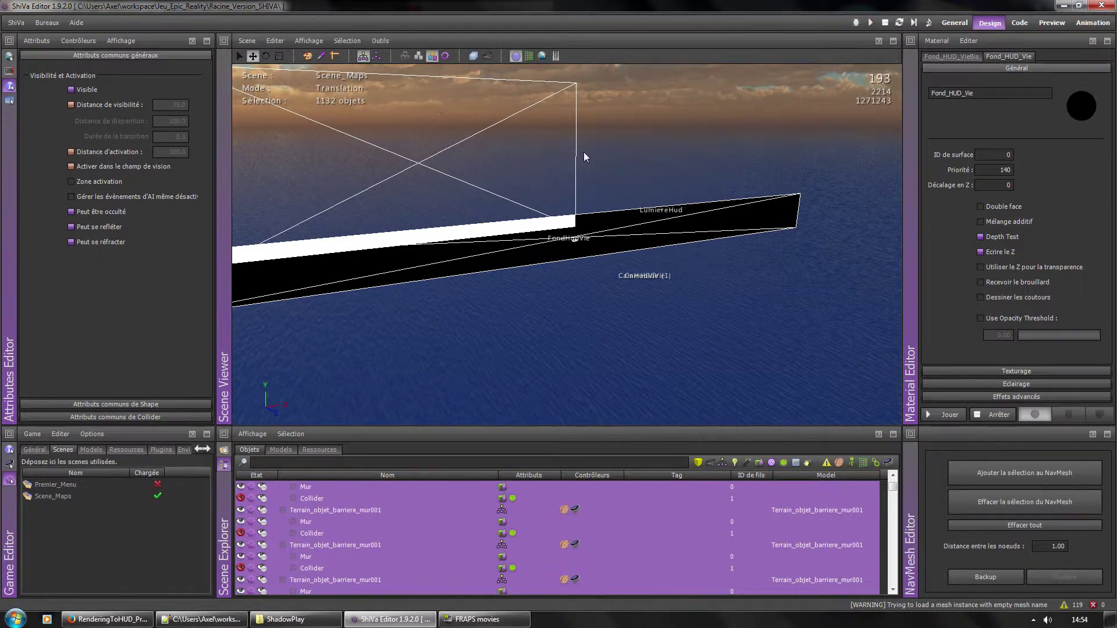
mouse_move(609, 227)
left_mouse_down("alt")
mouse_move(629, 232)
mouse_move(608, 225)
mouse_move(602, 205)
mouse_move(610, 233)
left_mouse_up("alt")
left_click_drag(488, 238, 515, 244, "alt")
left_click(976, 57)
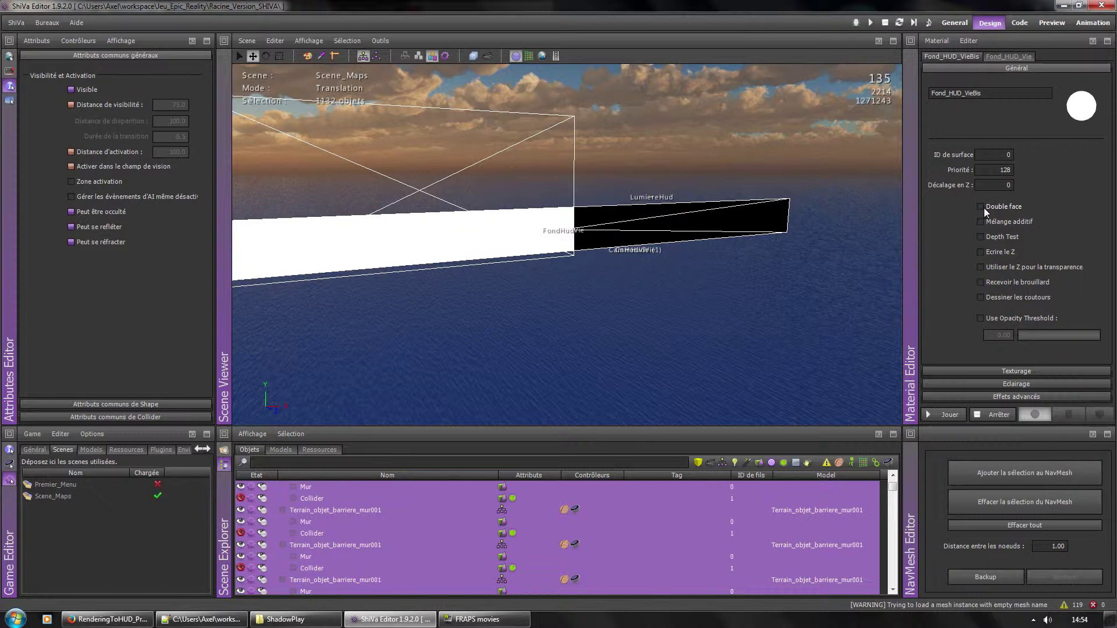
Toggle Depth Test on and off for the Fond_HUD_VieBis material to compare how its background plane is drawn
left_click(988, 238)
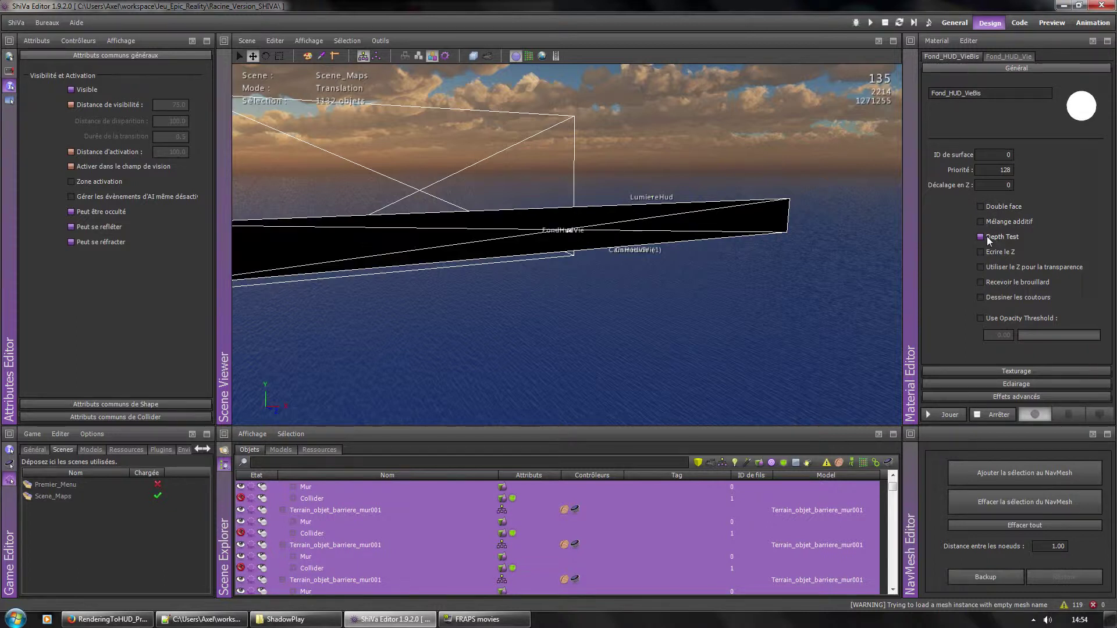
left_click(981, 237)
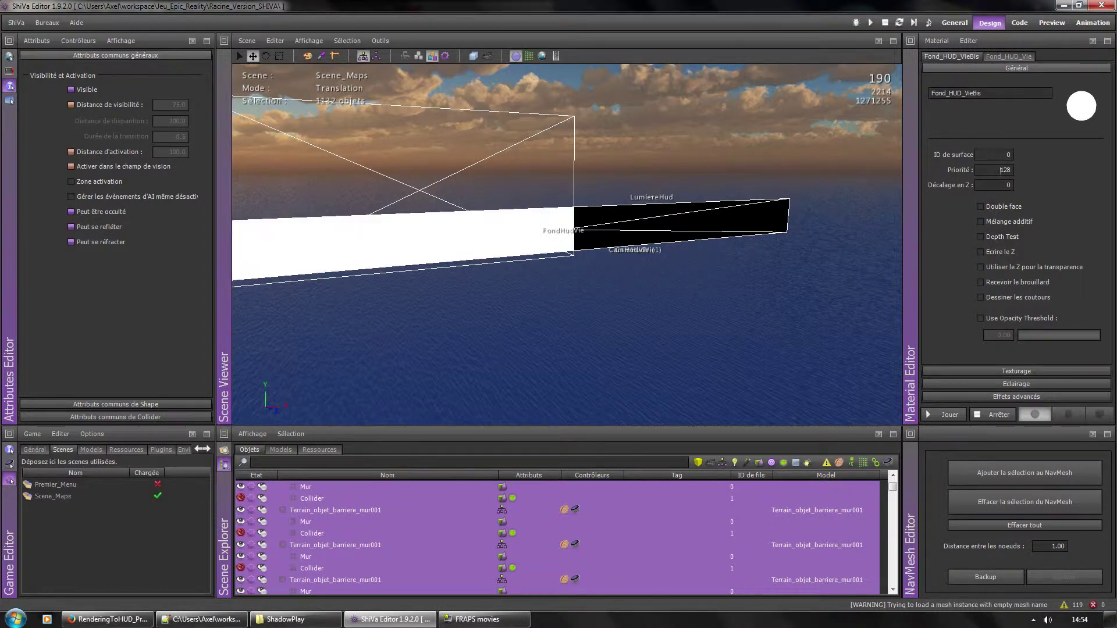
left_click(996, 235)
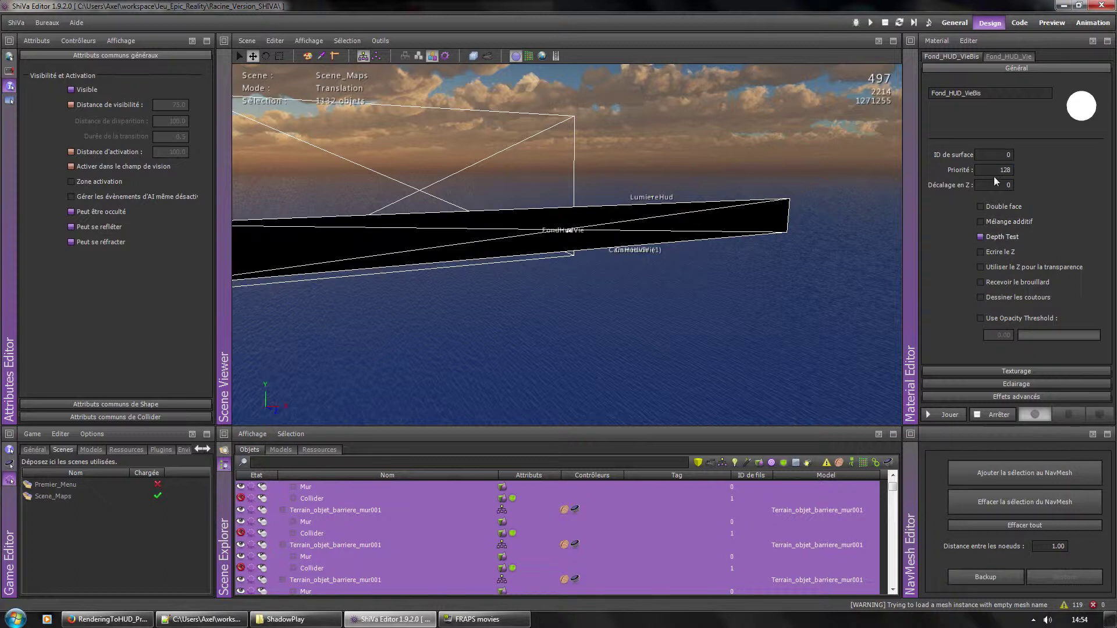
left_click(1003, 239)
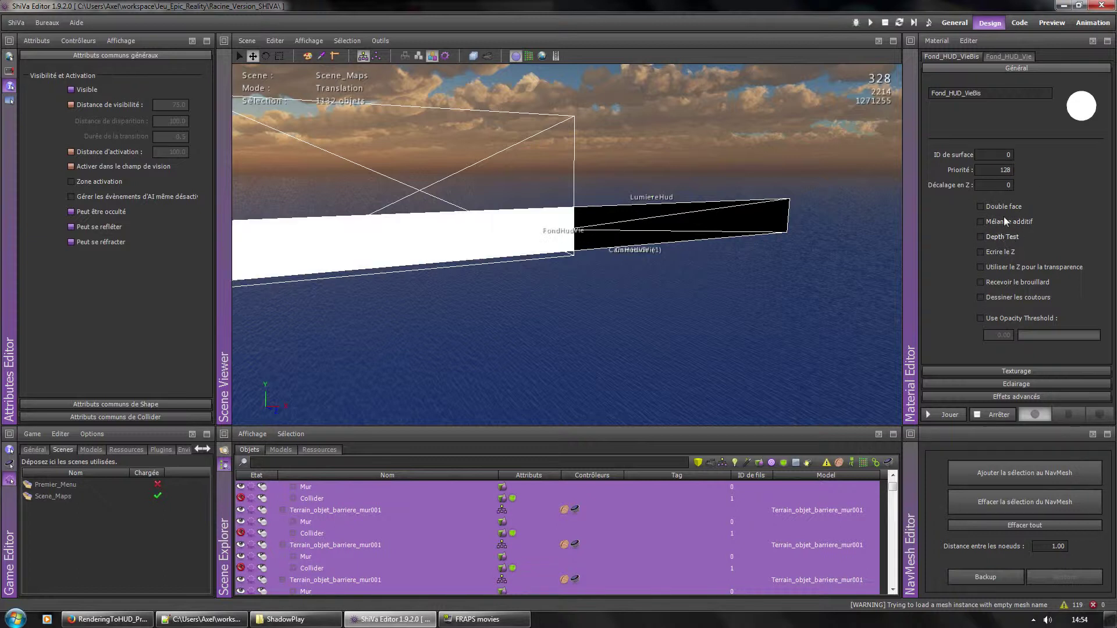
Try priorities 150 and 139 on the Fond_HUD_VieBis material and set the priority back to 128
left_click(1005, 169)
type("150")
key("Return")
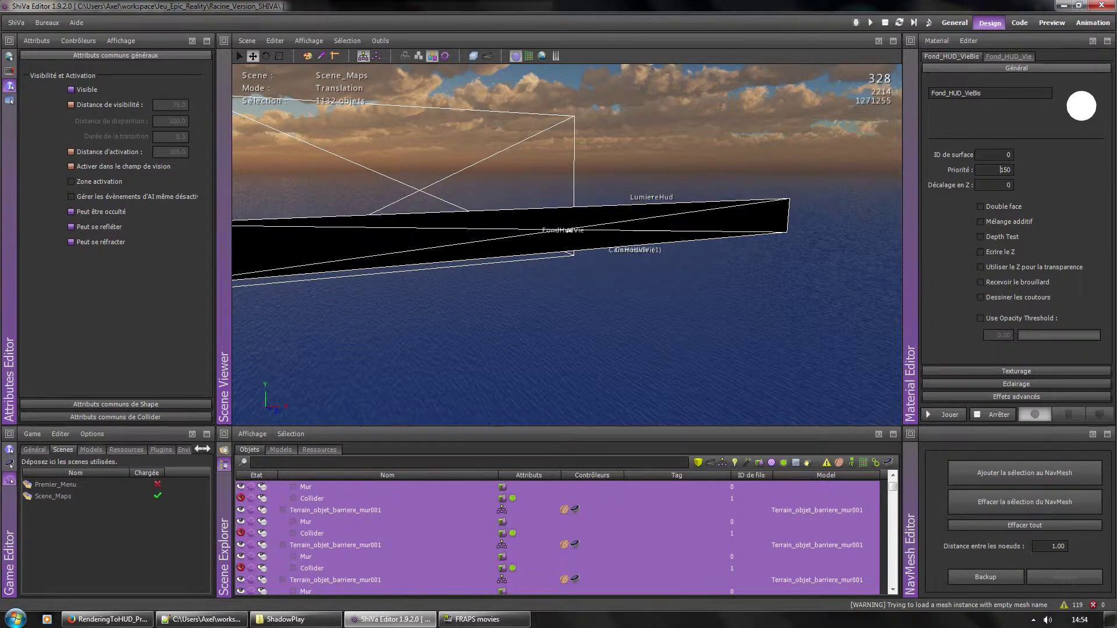
left_click(1002, 170)
type("139")
key("Return")
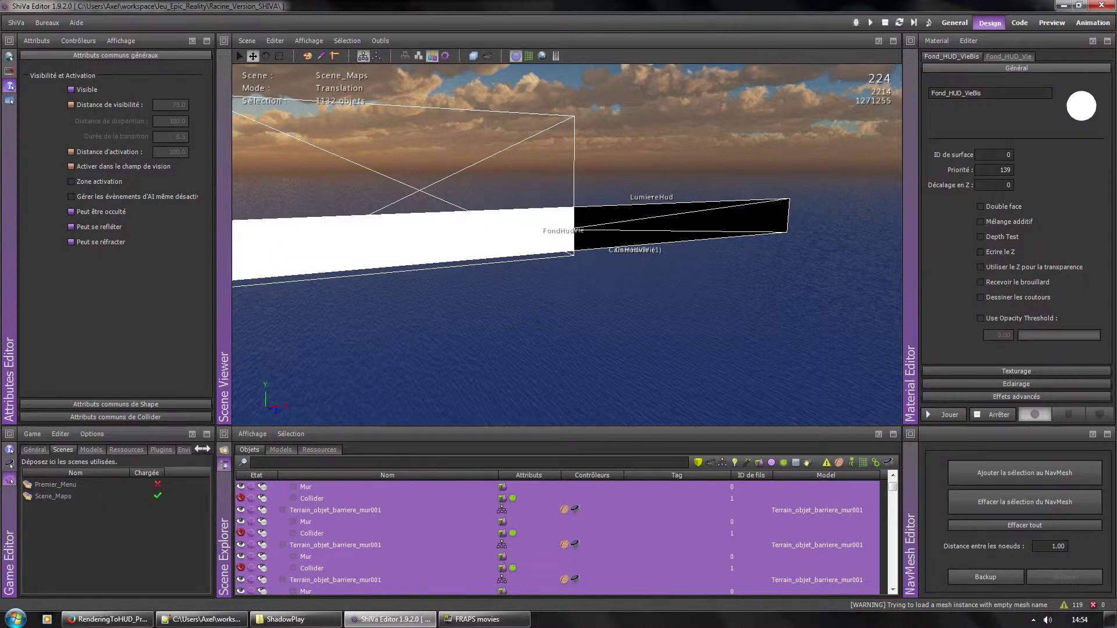
key("shift+Right")
key("shift+Right")
key("shift+Right")
type("128")
key("Return")
Examine the HUD background planes and the red life models from several angles
left_click_drag(569, 224, 584, 234, "alt")
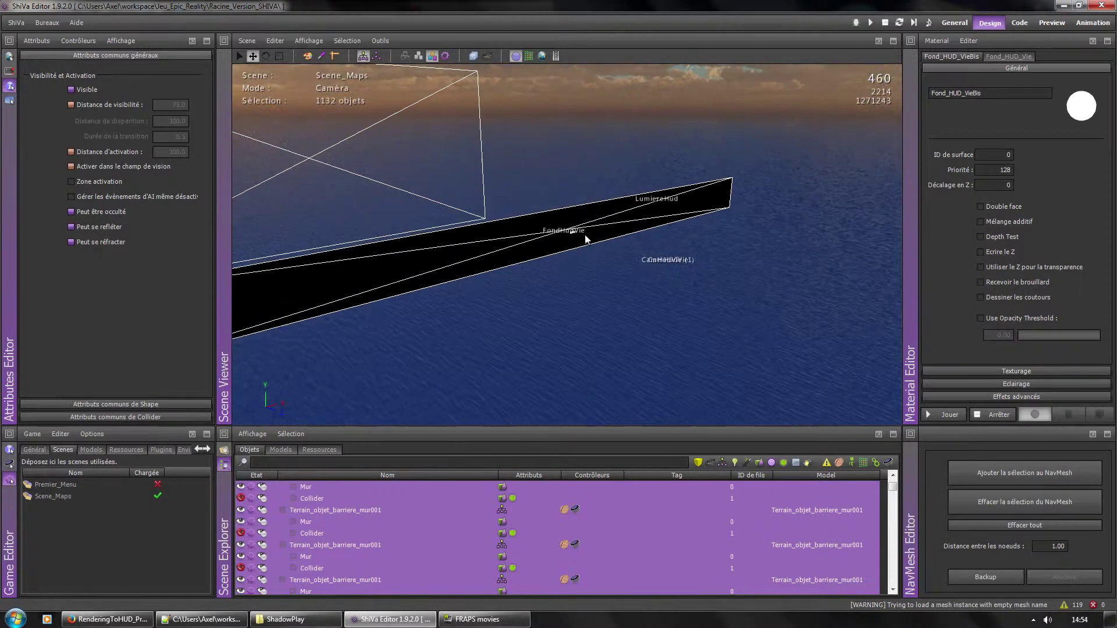
mouse_move(588, 228)
right_mouse_down("alt")
mouse_move(588, 347)
mouse_move(591, 105)
mouse_move(596, 222)
right_mouse_up("alt")
left_click_drag(609, 107, 587, 205, "alt")
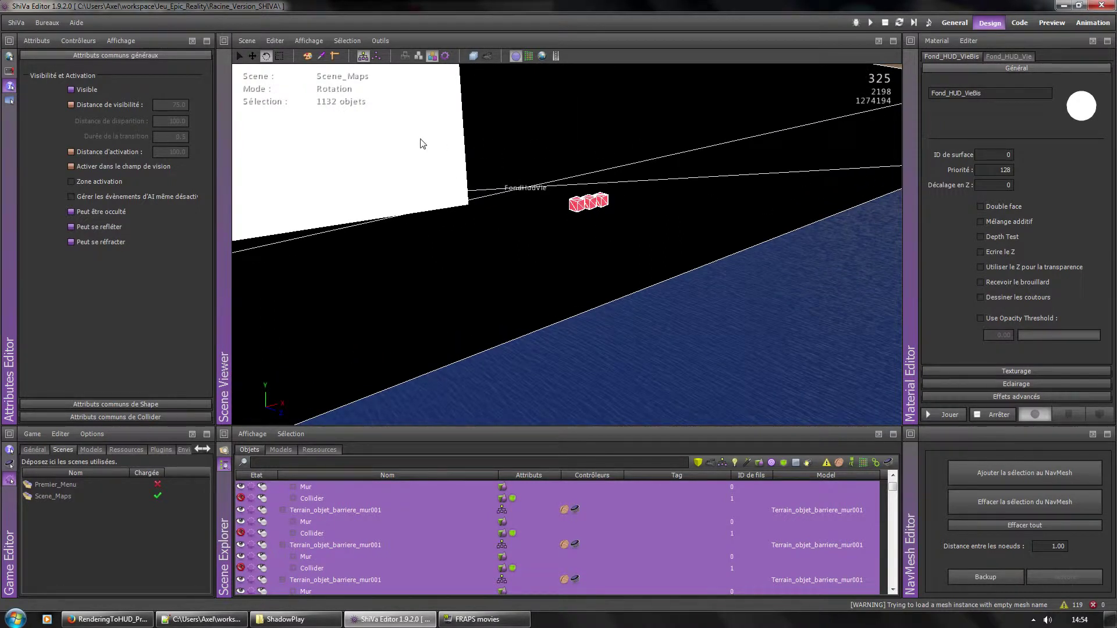
left_click_drag(721, 181, 694, 212, "alt")
left_click_drag(564, 310, 572, 154, "alt")
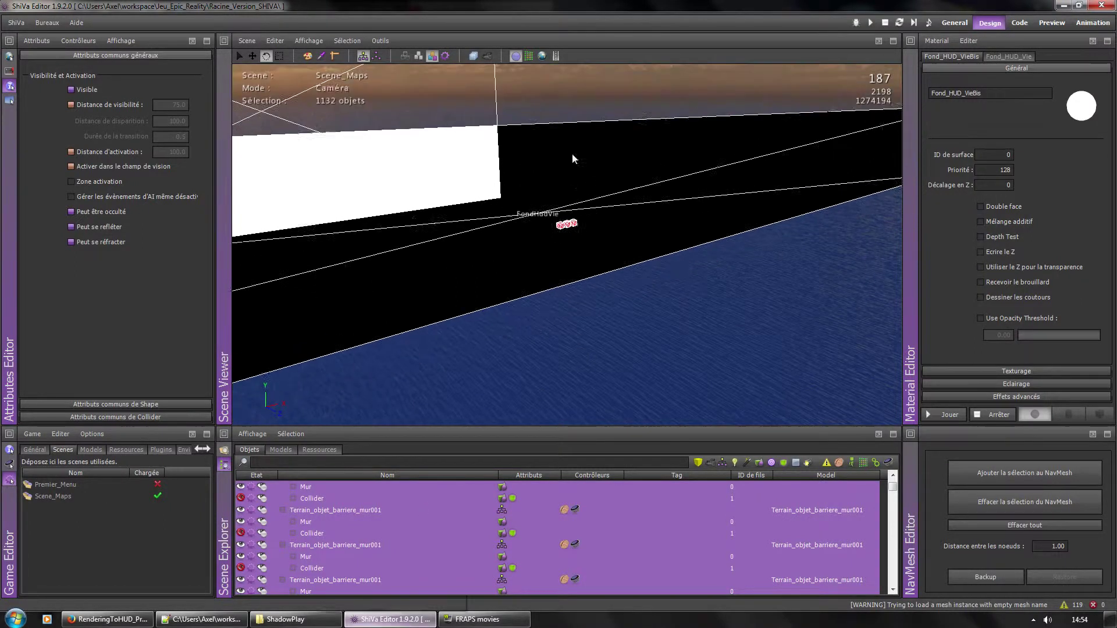
View the scene through the CamHudVie camera and show its camera attributes
left_click_drag(894, 488, 896, 484)
left_click(599, 522)
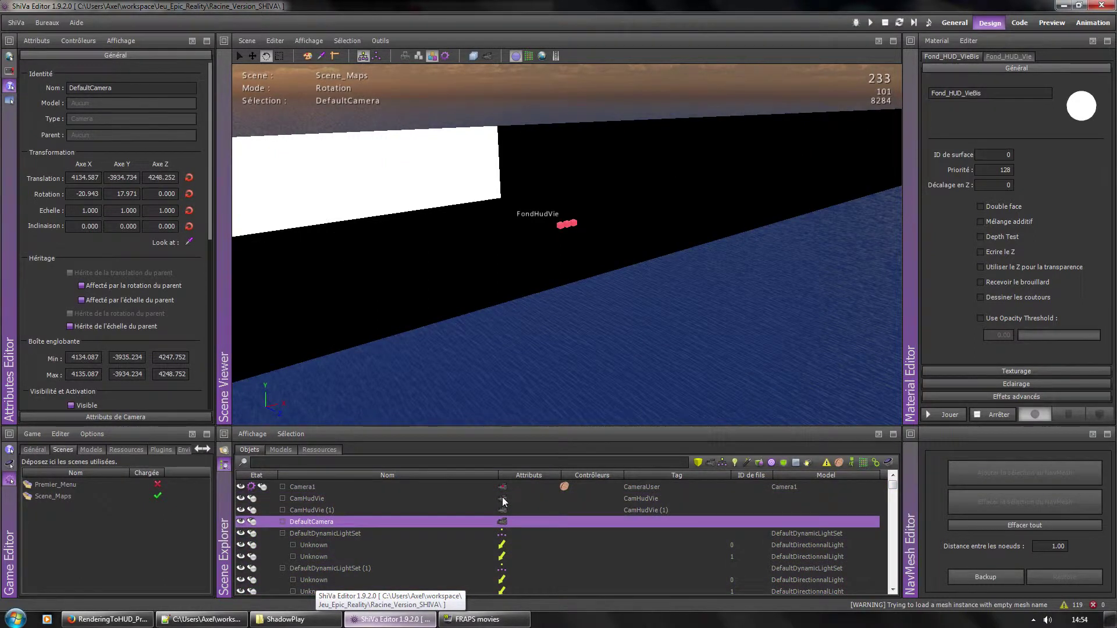
double_click(501, 498)
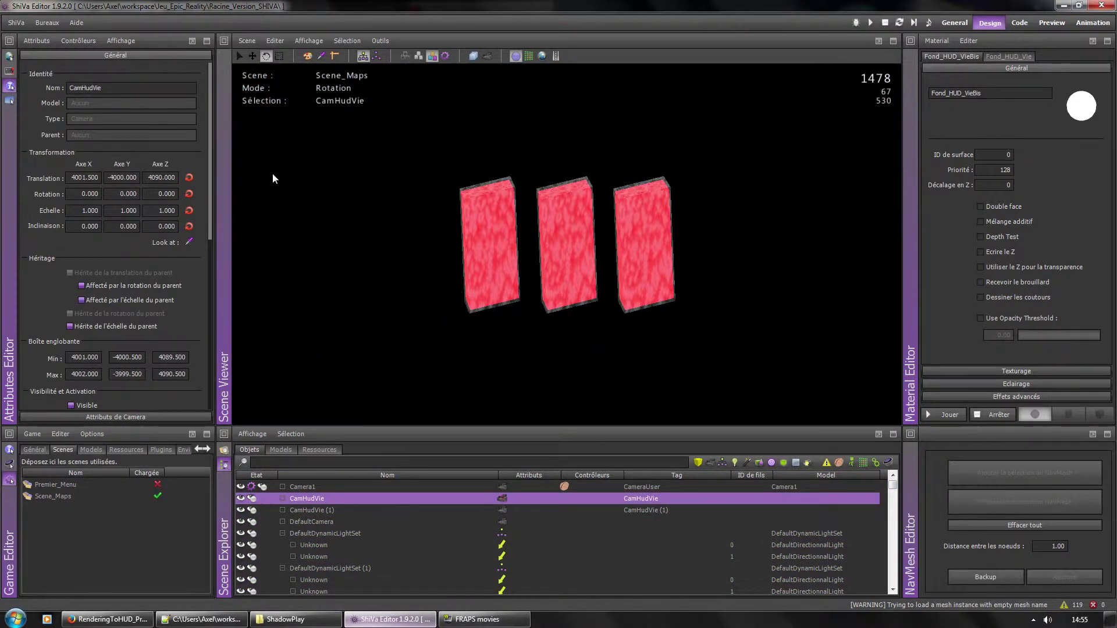
left_click(127, 418)
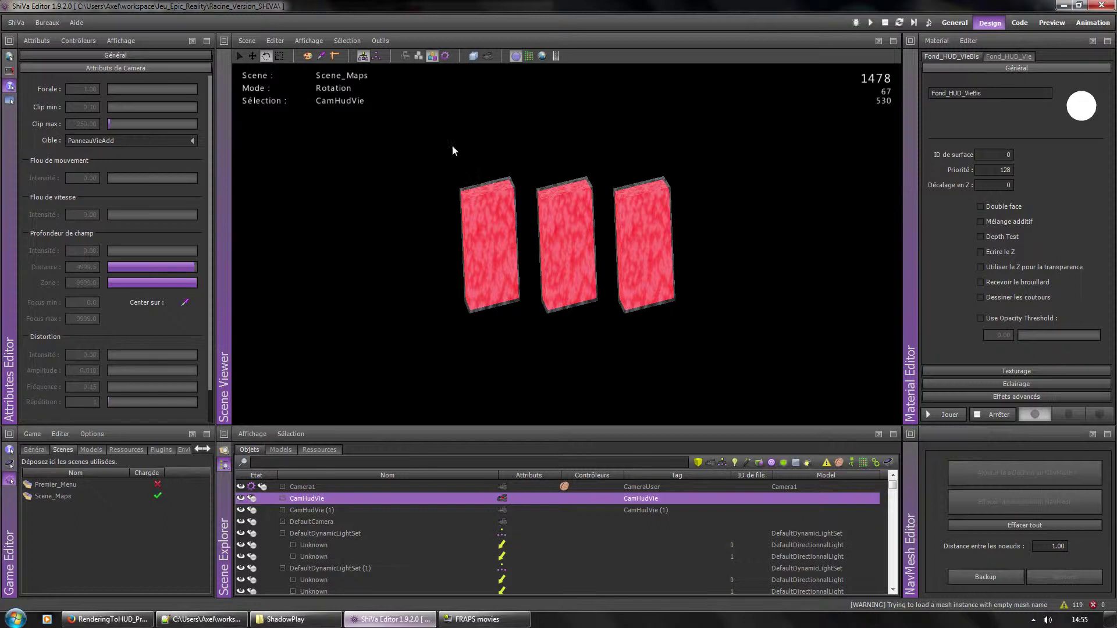
Alternate between the CamHudVie (1) and CamHudVie views to compare their backgrounds, Clip max values and render targets
left_click(505, 512)
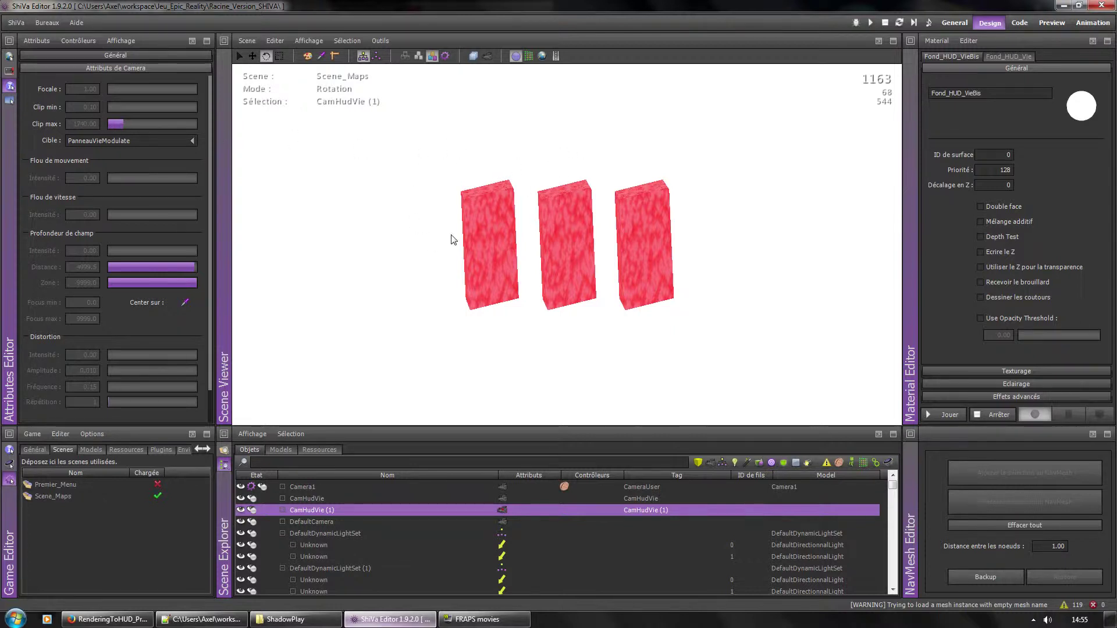
left_click(503, 497)
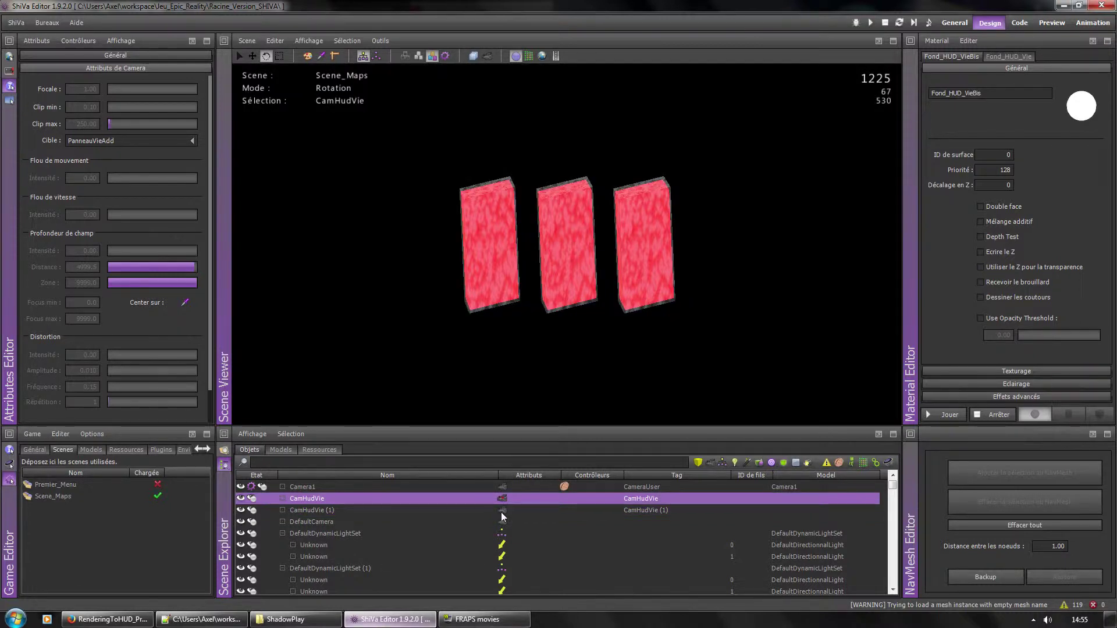
left_click(501, 511)
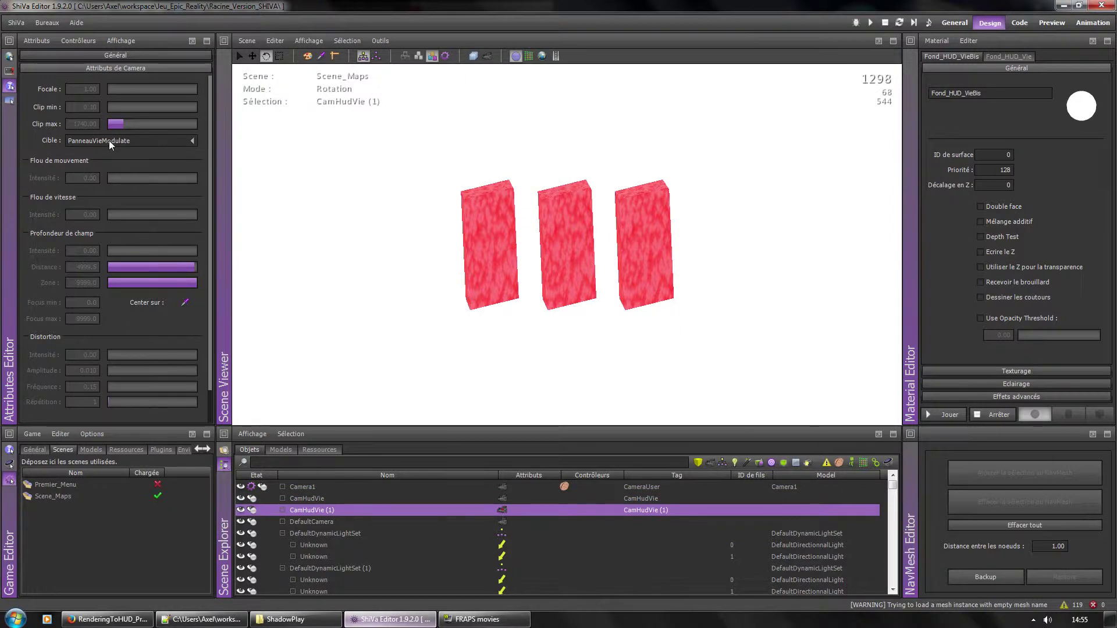
left_click(501, 498)
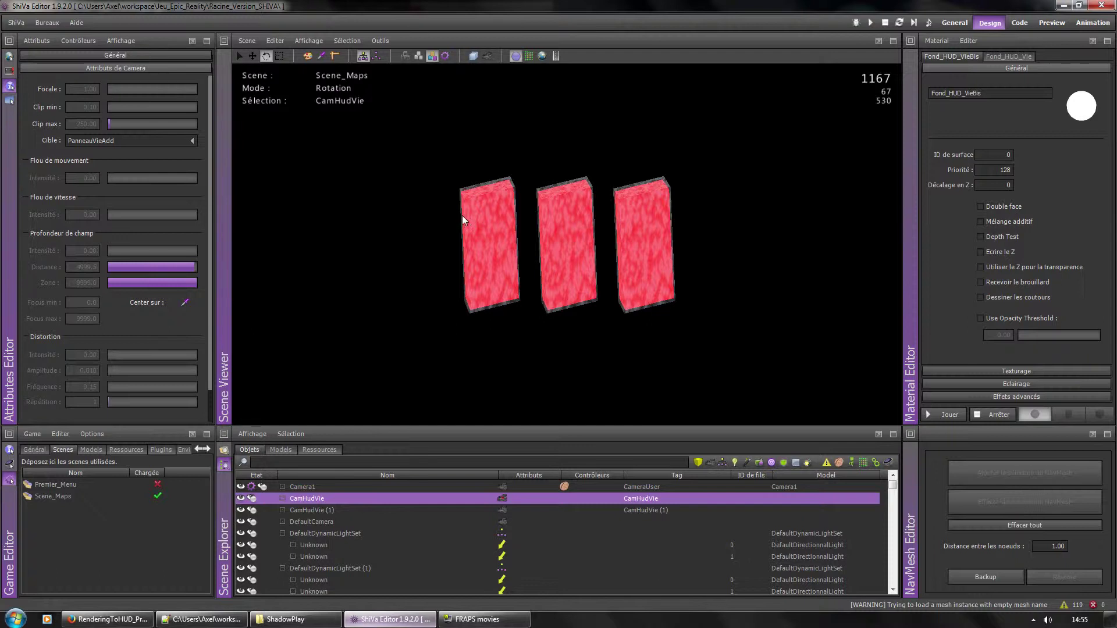
left_click(502, 510)
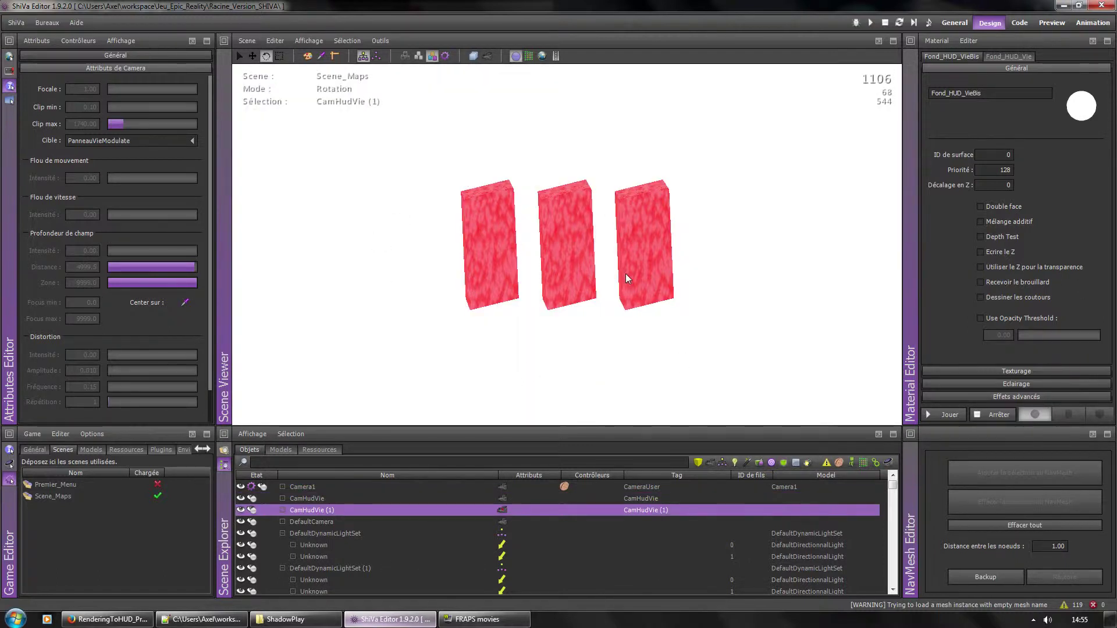
left_click(506, 498)
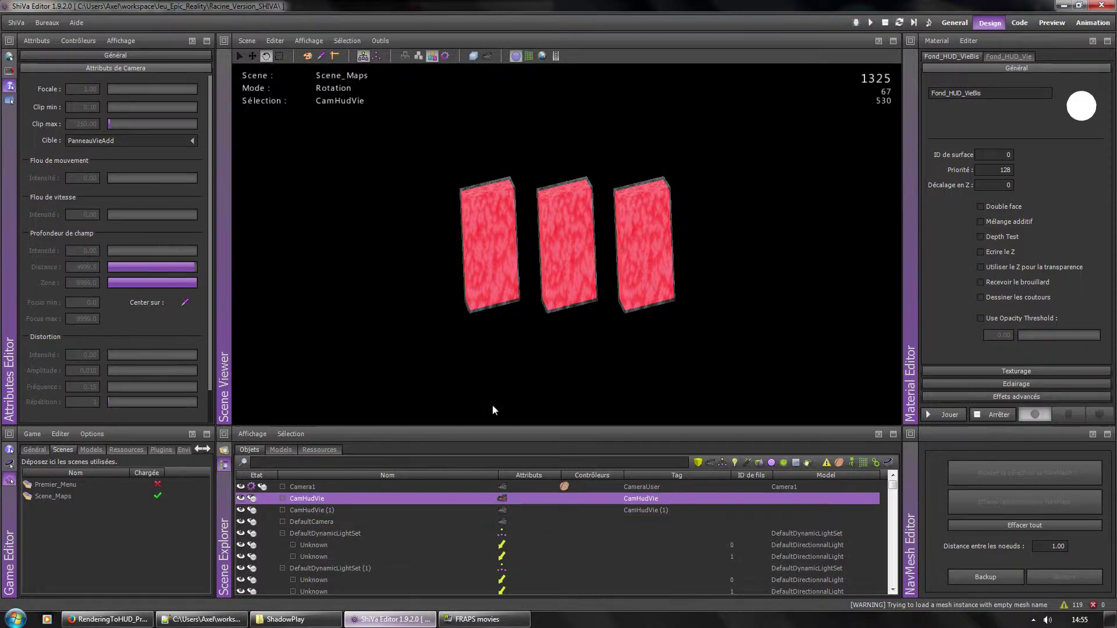
left_click(504, 509)
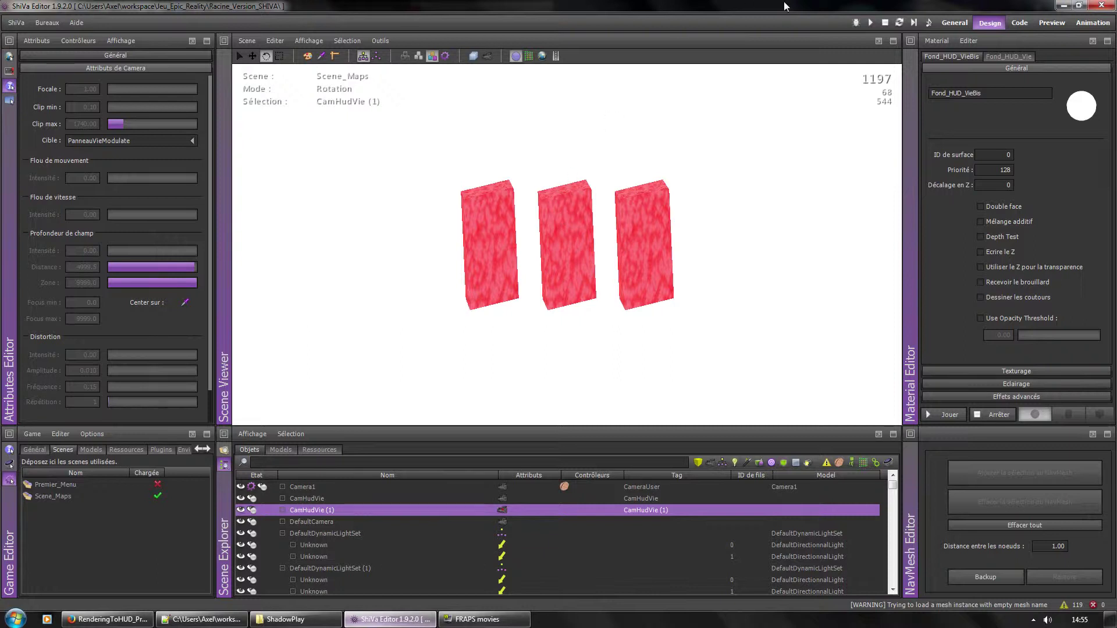
Close the scene without saving the modified Fond_HUD_Vie and Fond_HUD_VieBis materials, and show the hudVie HUD
left_click(885, 23)
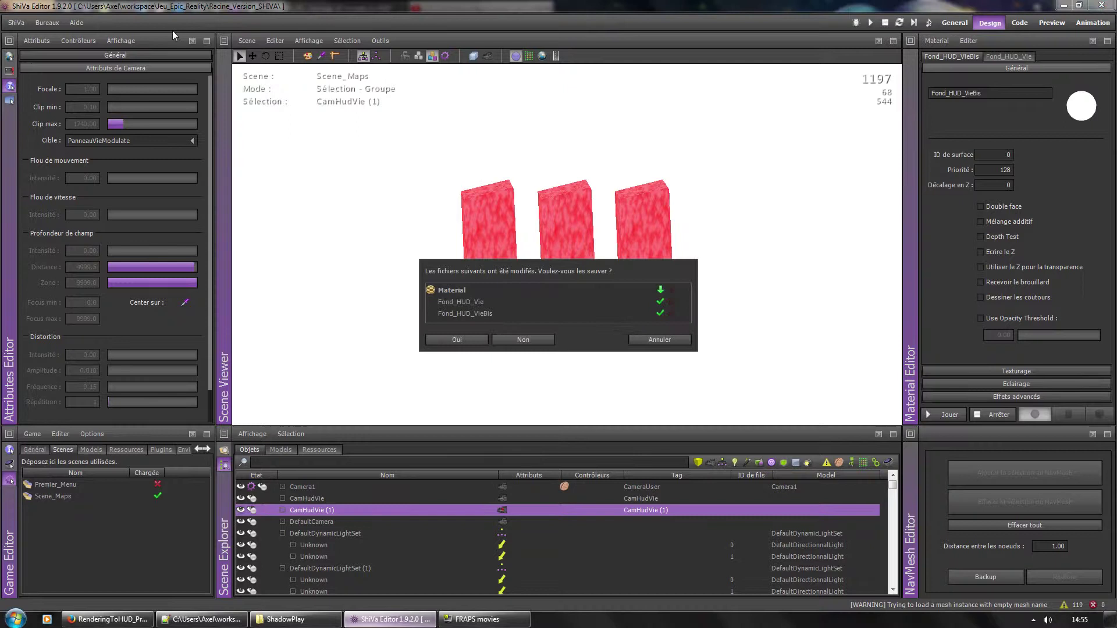
left_click(535, 339)
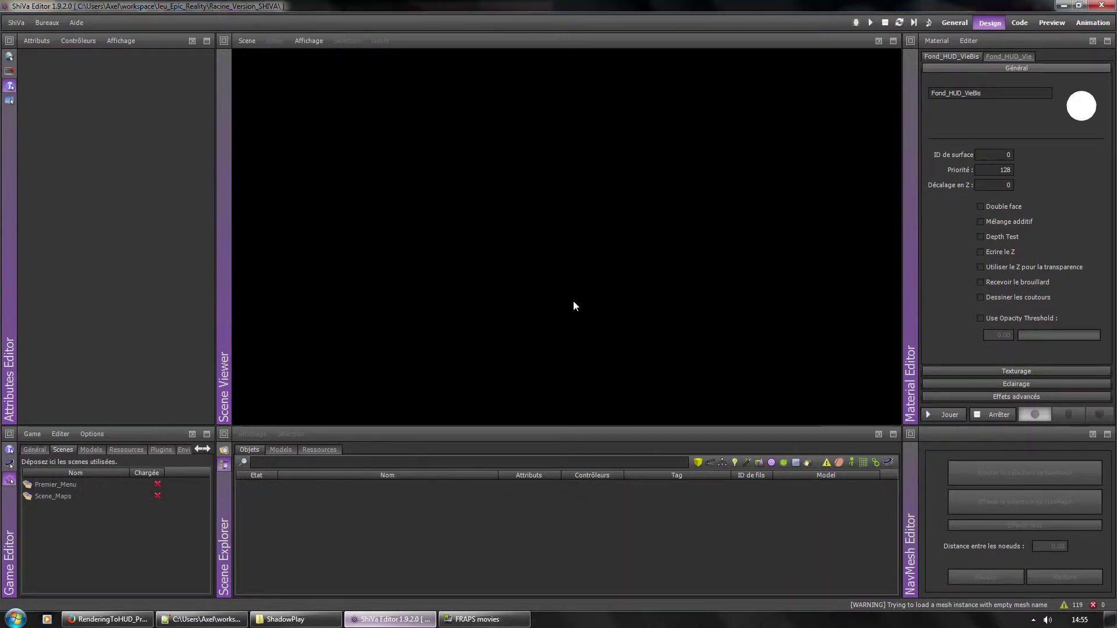
left_click(9, 100)
Compare the general properties of the Vie and VieFond render map components, closing each without changes
left_click(58, 100)
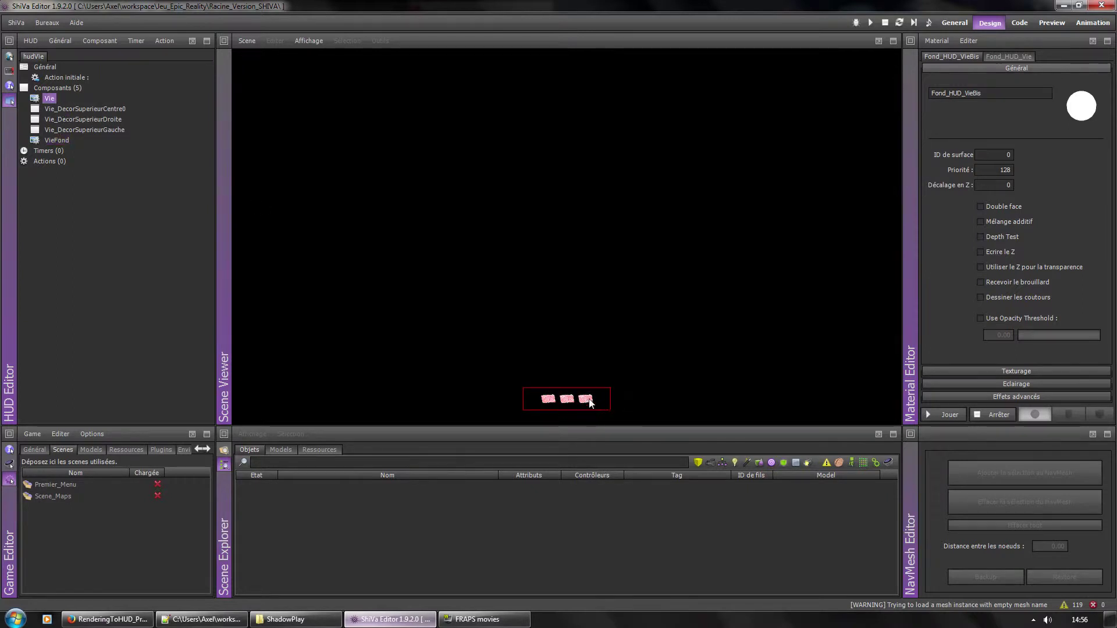
left_click(58, 141)
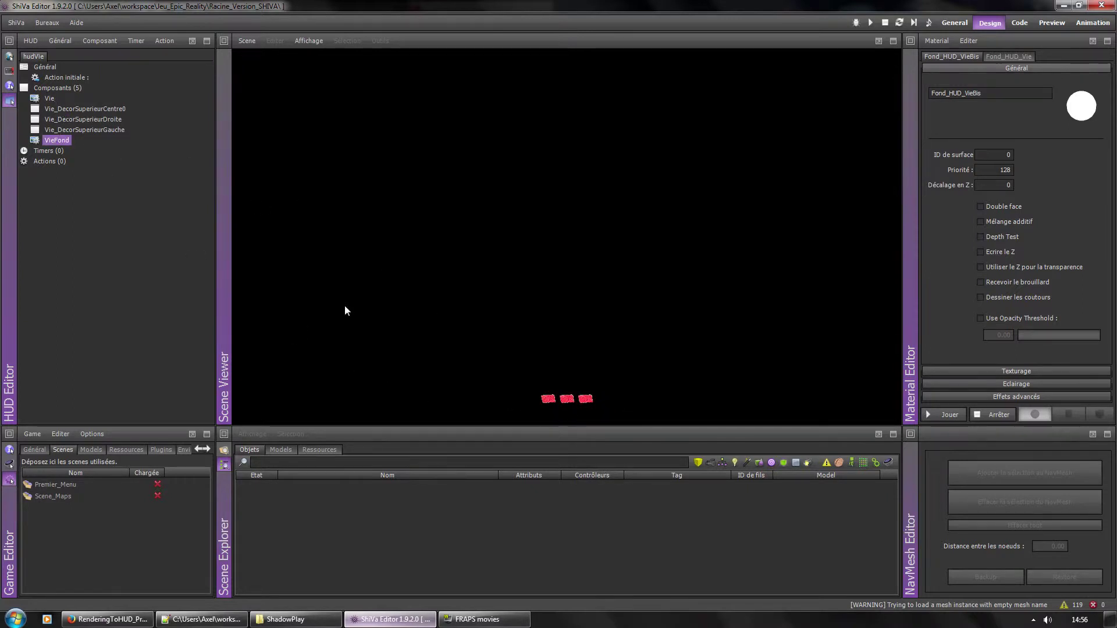
double_click(61, 140)
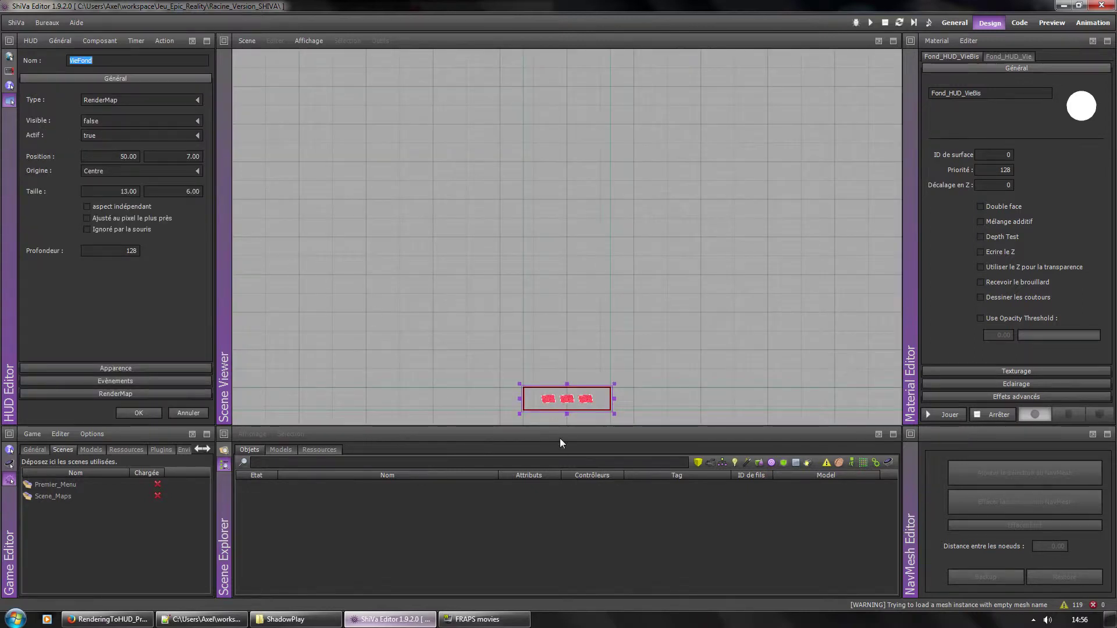
left_click(187, 412)
left_click(48, 98)
double_click(48, 98)
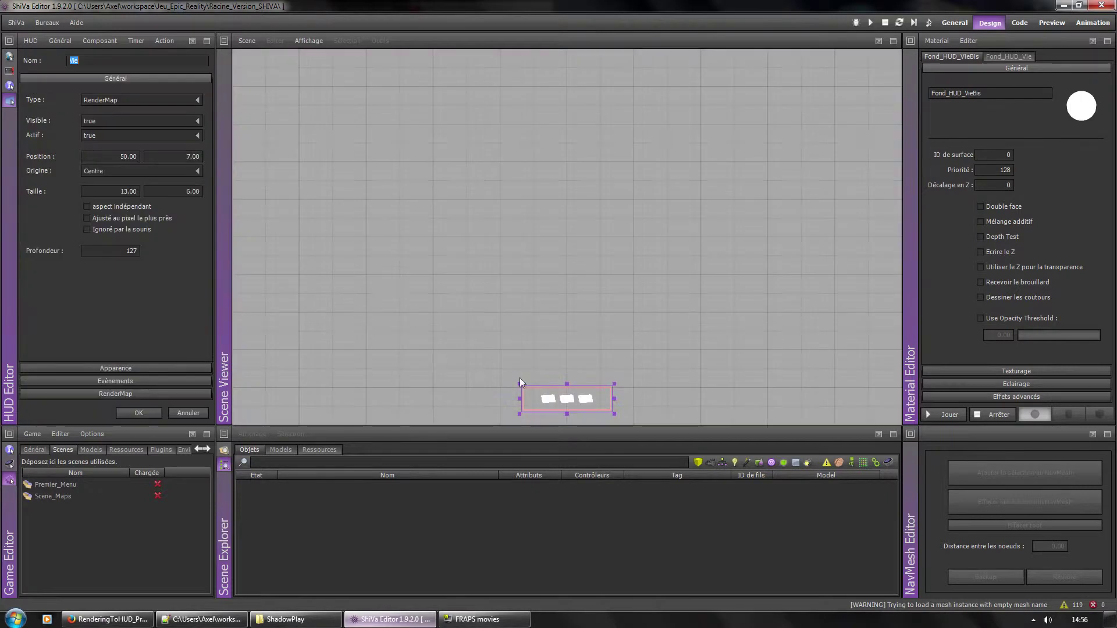
left_click(197, 415)
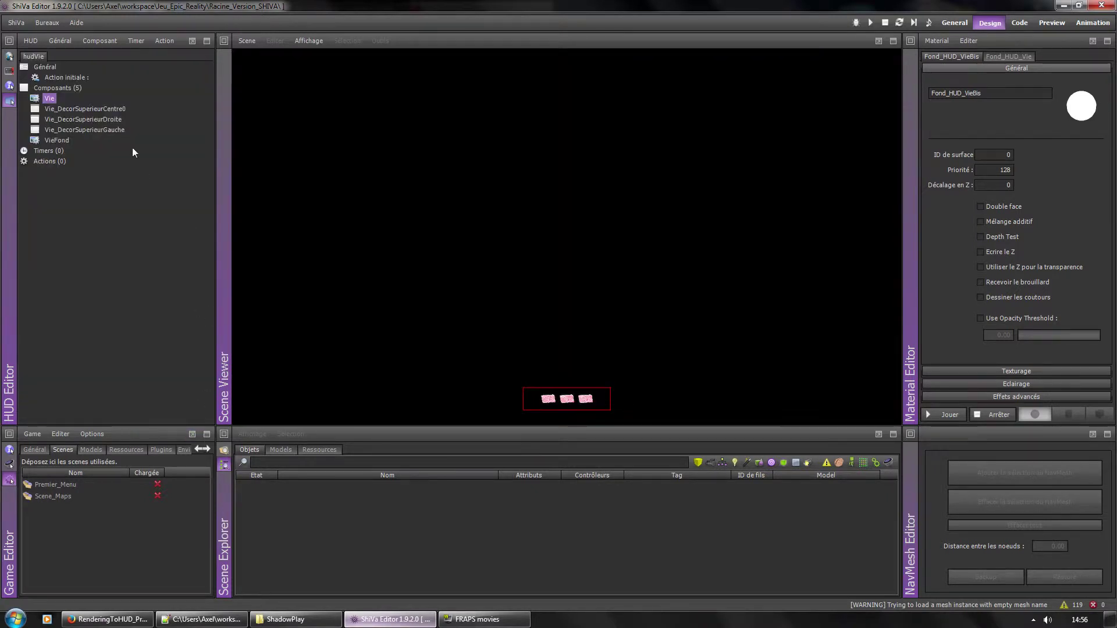
Examine the Vie component's blending effect and assigned render map alongside the Fond_HUD_Vie material settings
double_click(51, 97)
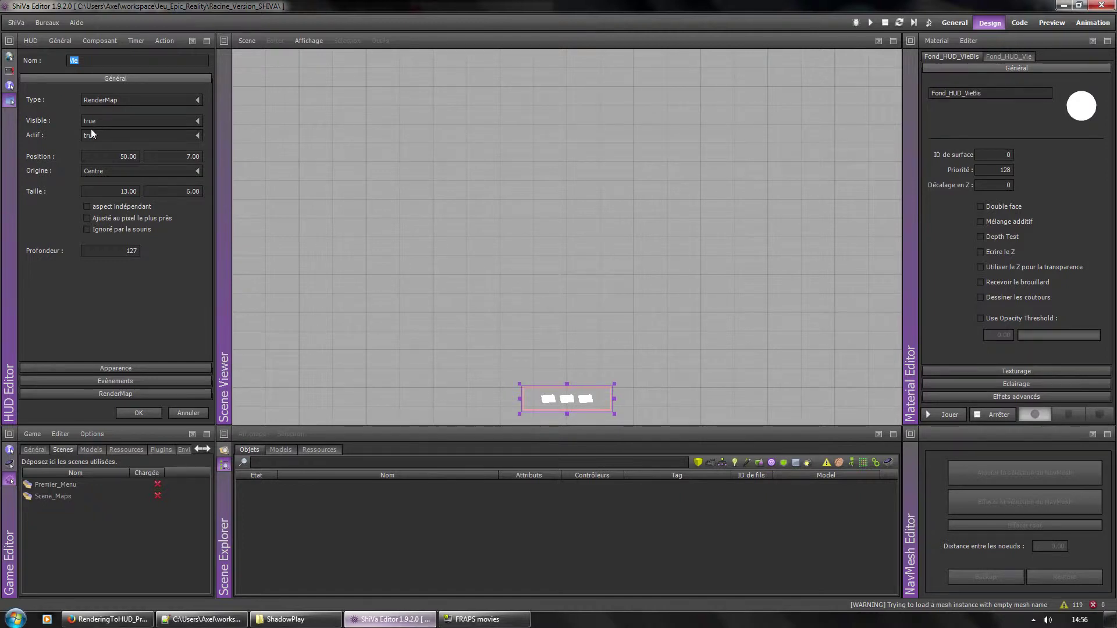
left_click(153, 381)
left_click(115, 92)
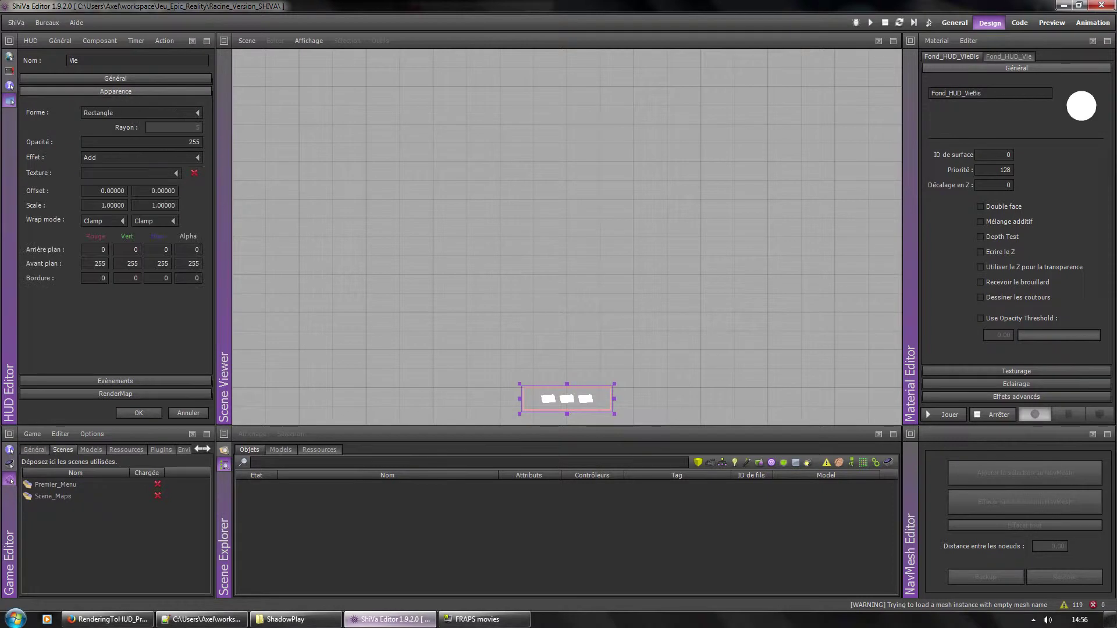
left_click(107, 158)
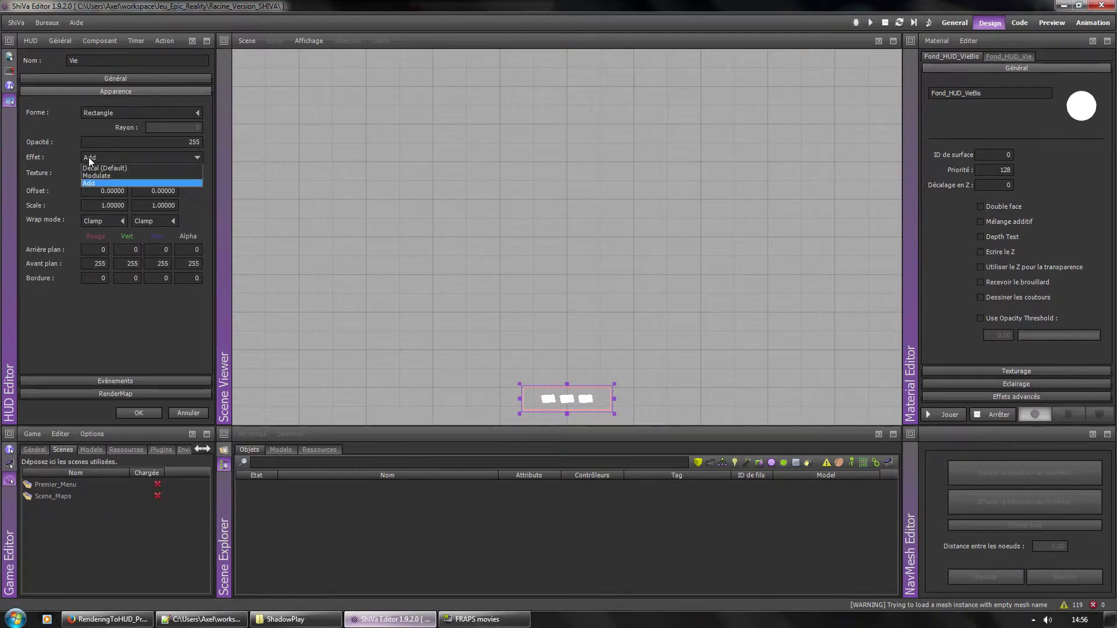
left_click(94, 184)
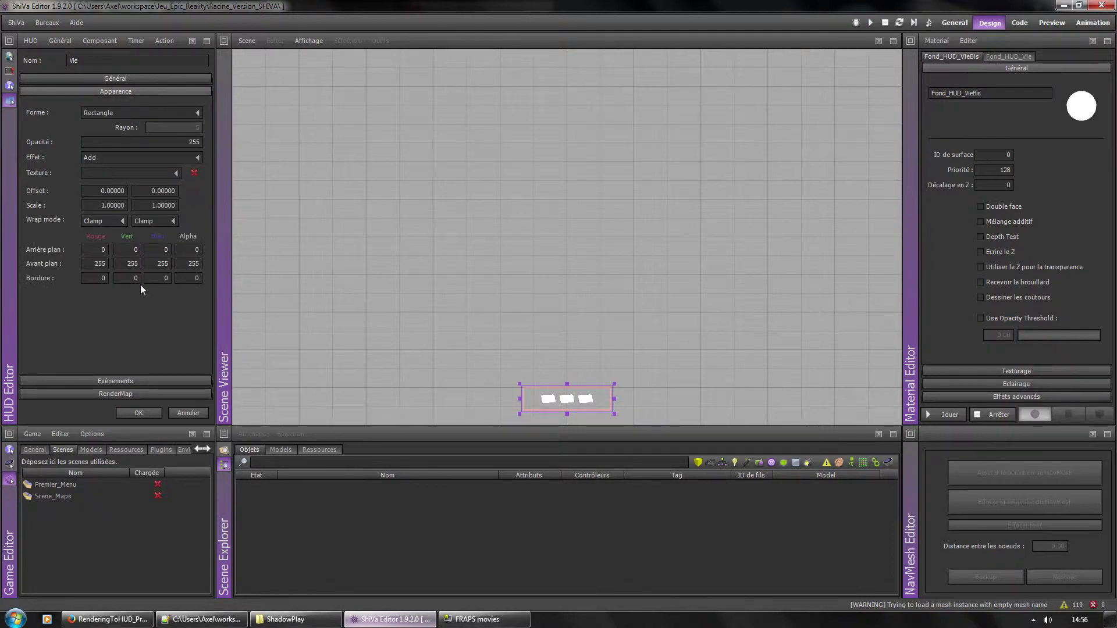
left_click(155, 391)
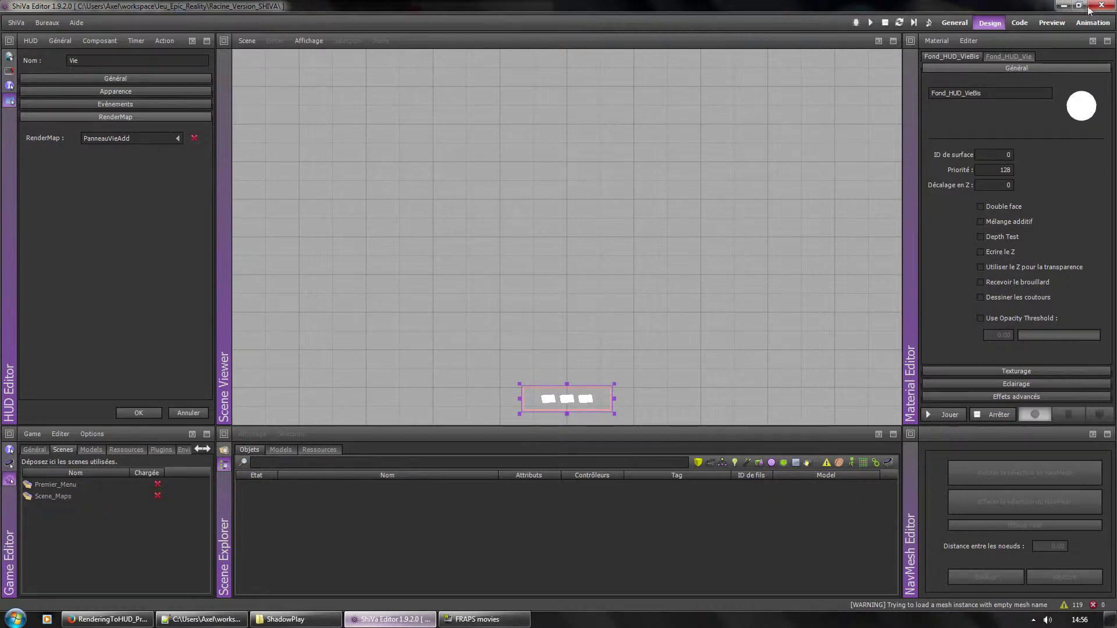
left_click(1011, 58)
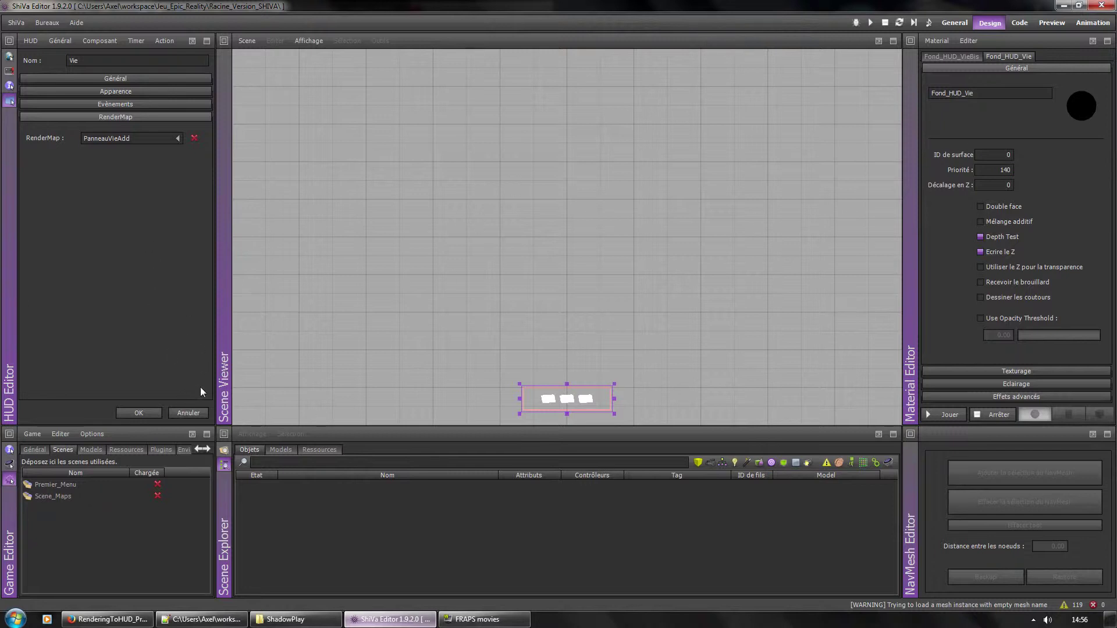
Set the Vie component's Visible property to false and apply the change
left_click(117, 78)
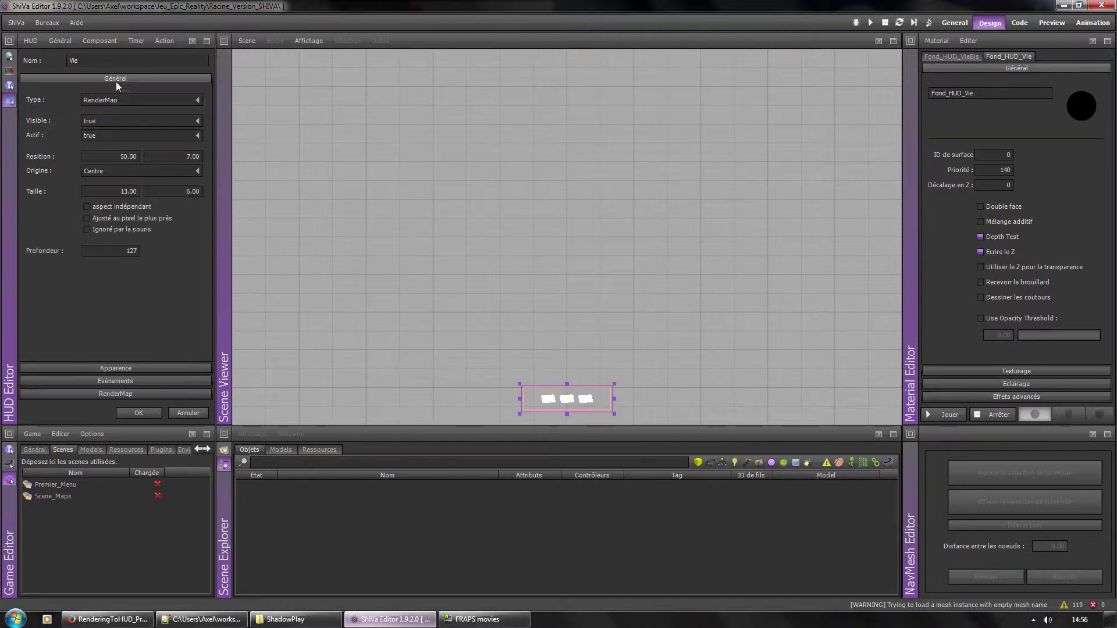
left_click(110, 120)
left_click(109, 139)
left_click(143, 415)
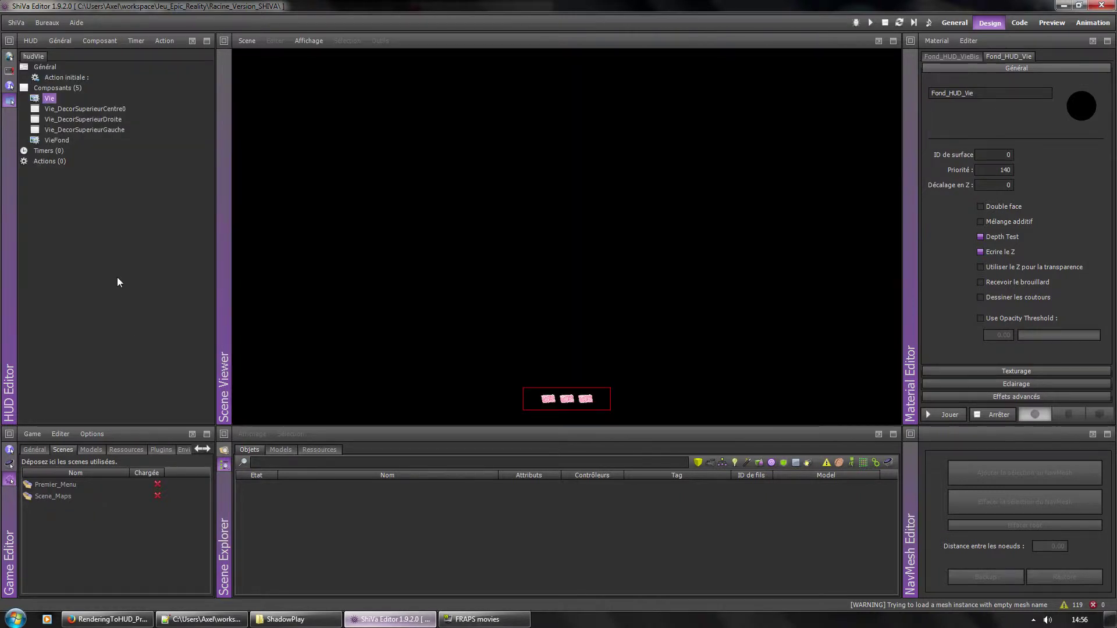
Set the VieFond render map component's Visible property to true
double_click(65, 141)
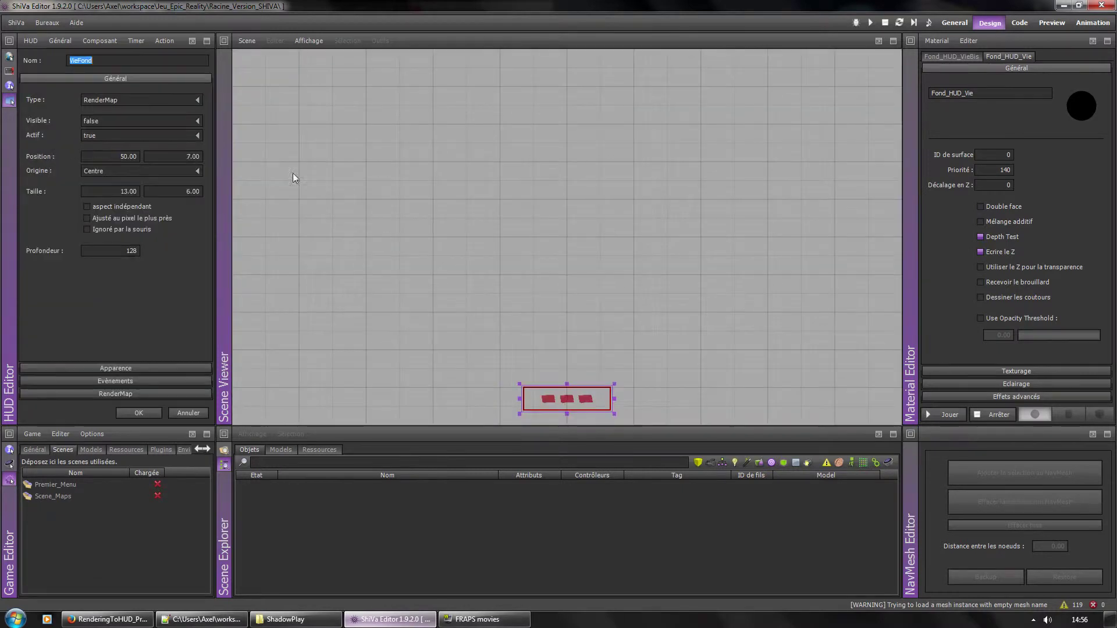
left_click(139, 121)
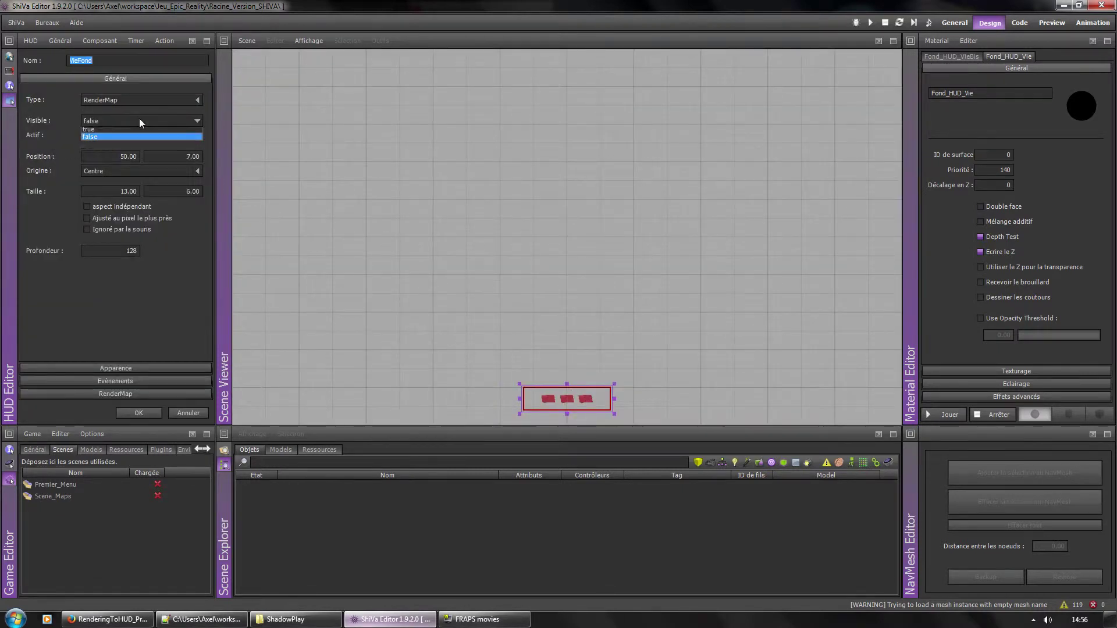
left_click(113, 131)
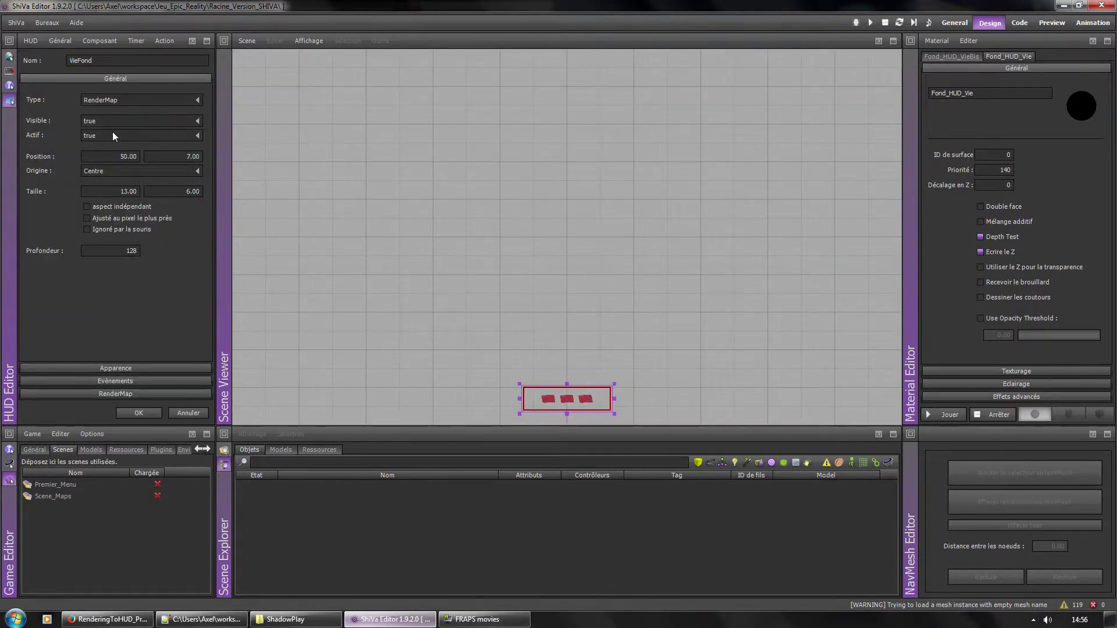
Set VieFond's foreground red, green and blue to 255, check its assigned render map and apply the changes
left_click(144, 373)
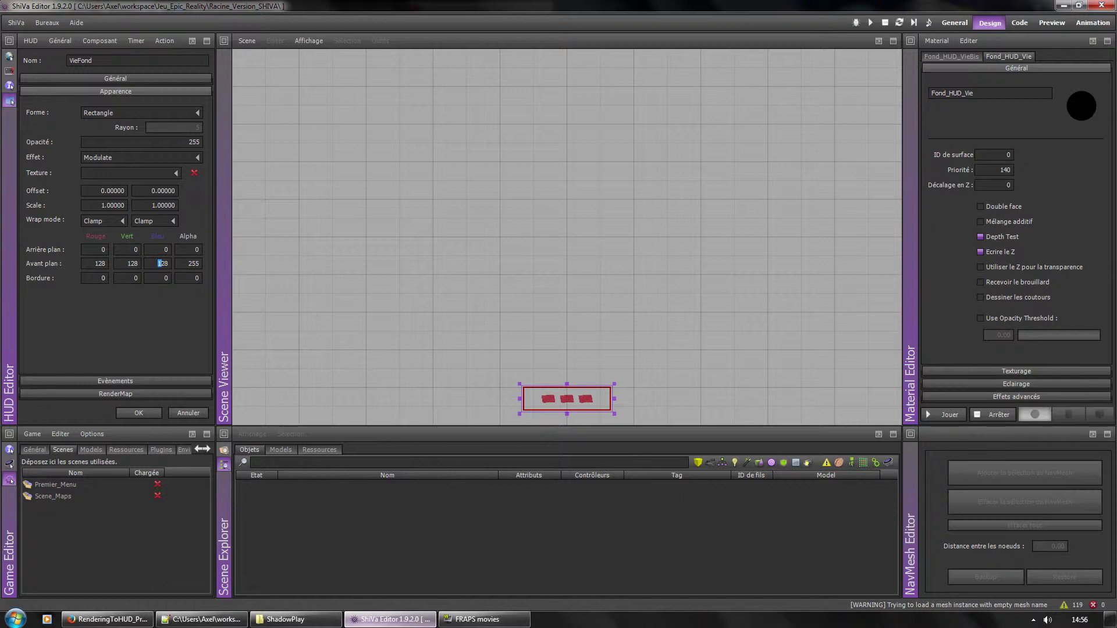
left_click(96, 264)
type("255")
key("Tab")
type("255")
key("Tab")
type("255")
key("Tab")
left_click(127, 394)
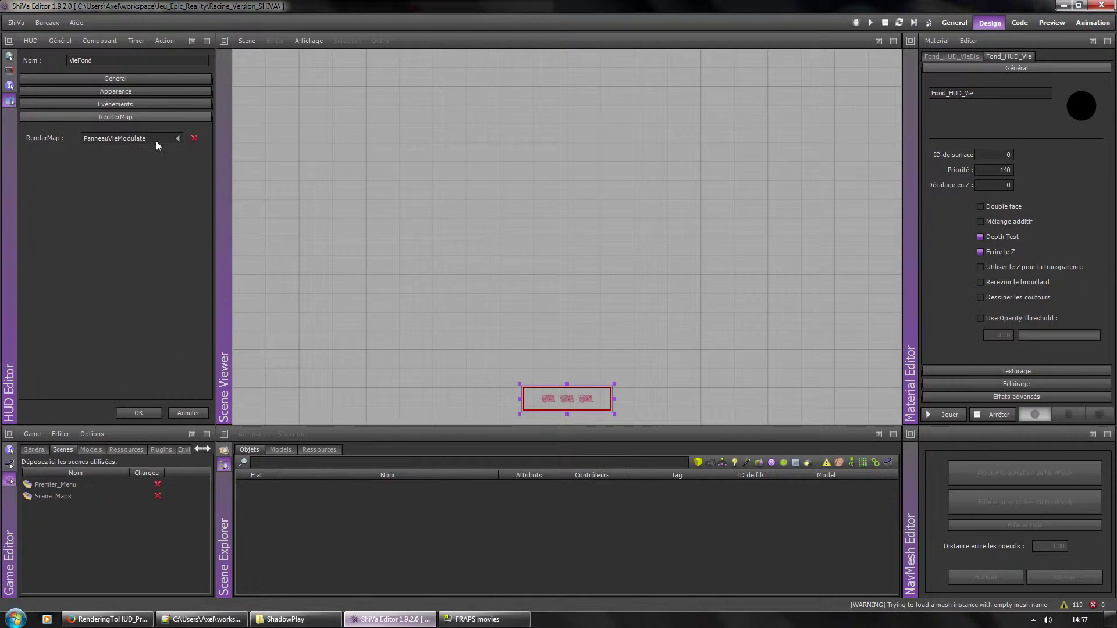
left_click(143, 410)
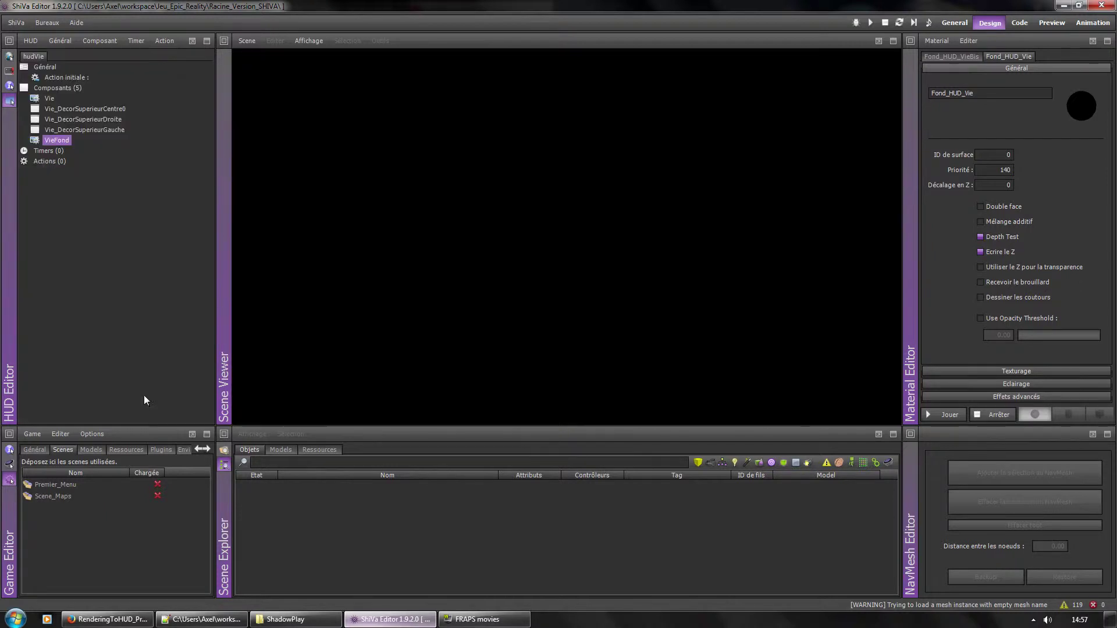
Run the game to inspect the life icons, stop it and close the scene without saving the modified materials
left_click(863, 22)
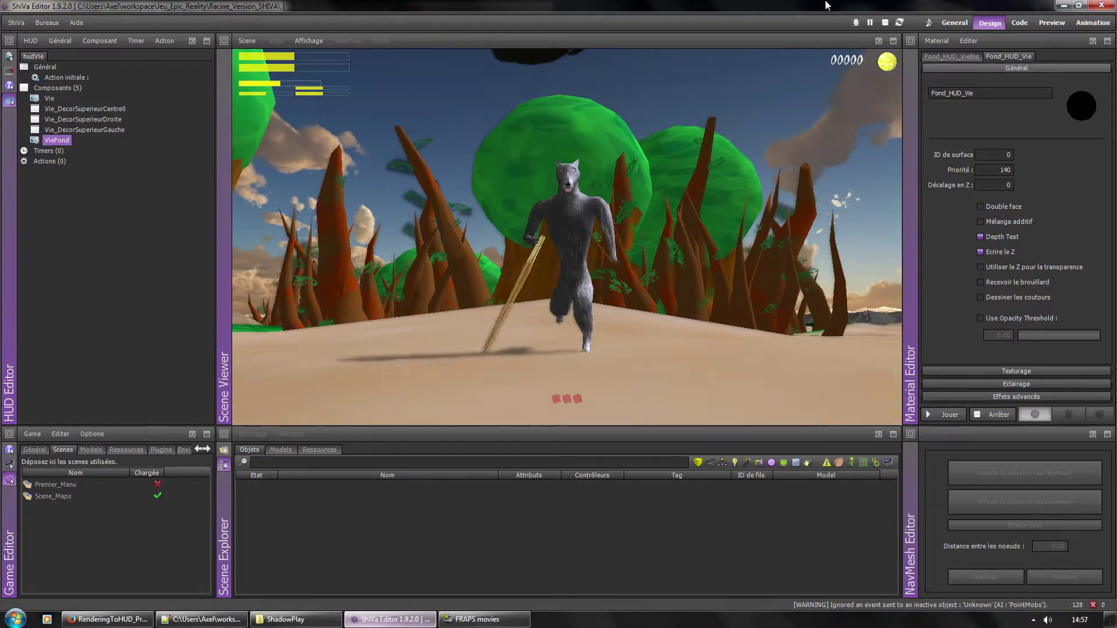
left_click(885, 22)
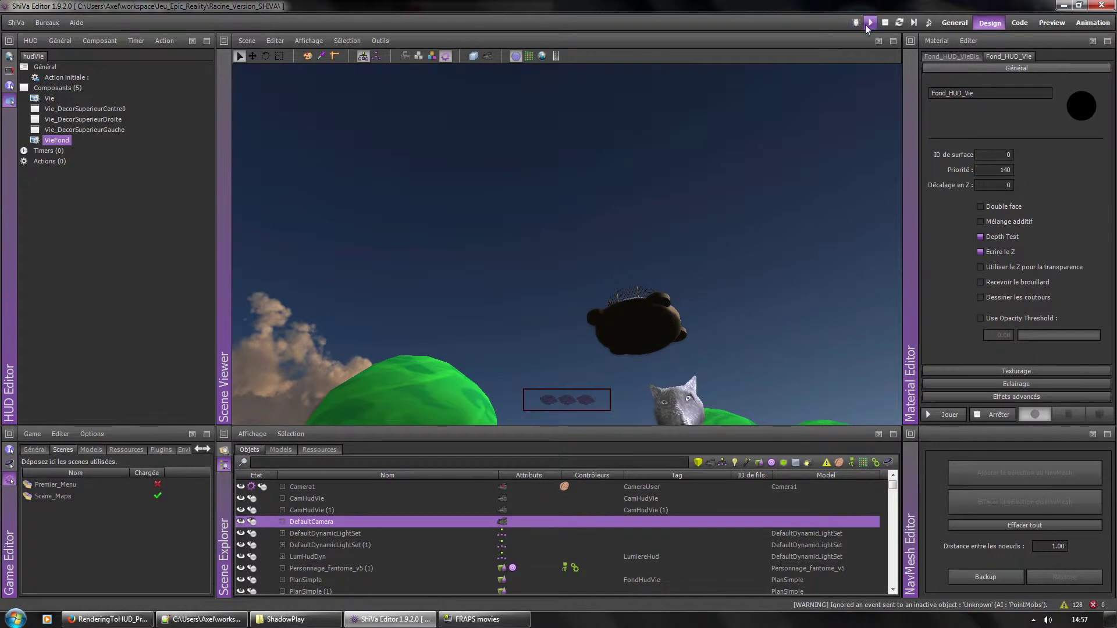
left_click(885, 22)
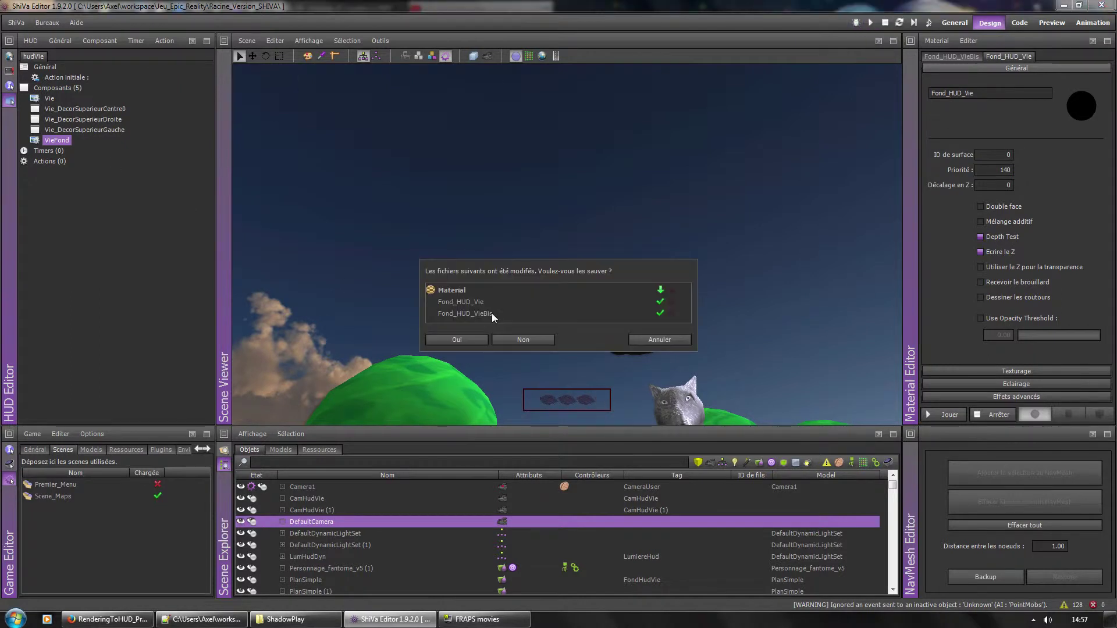
left_click(523, 339)
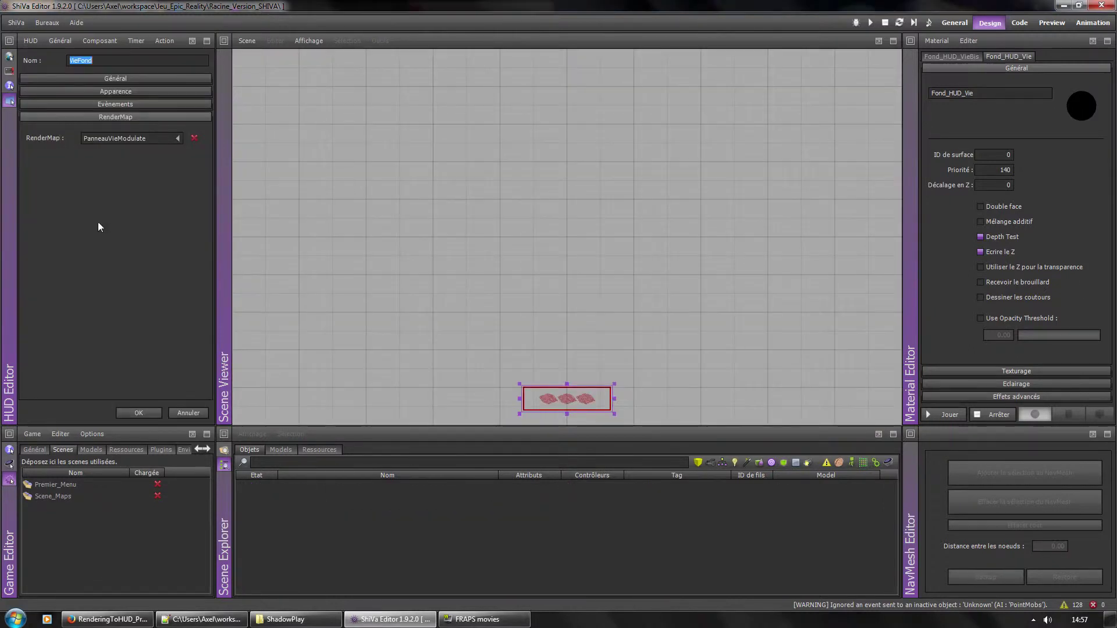
Set the VieFond component's foreground red, green and blue to 128 and apply the change
left_click(117, 94)
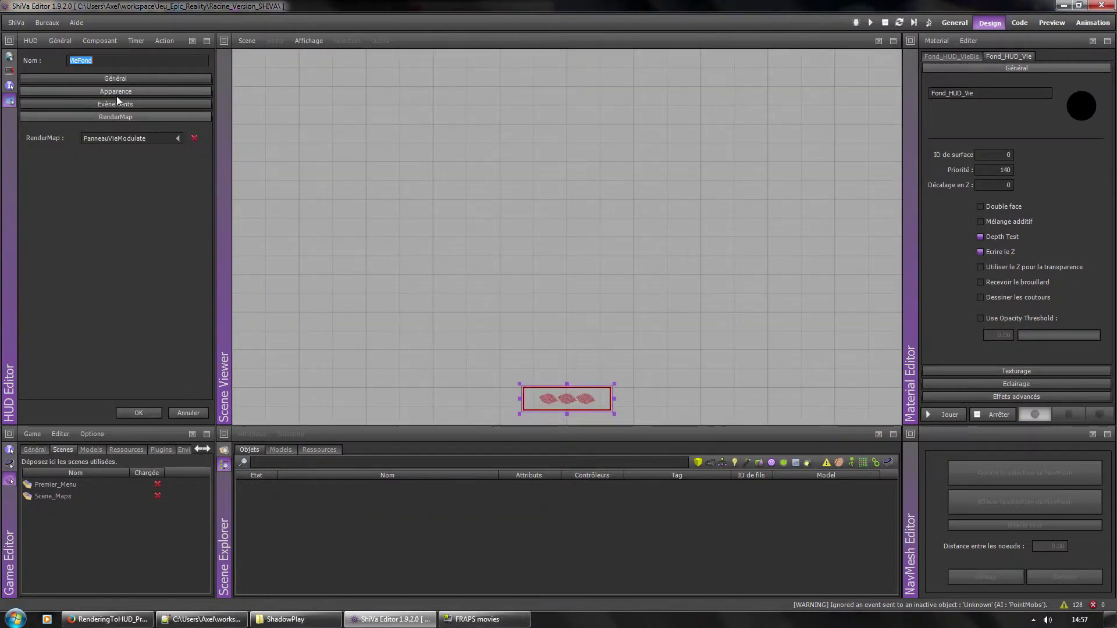
double_click(100, 264)
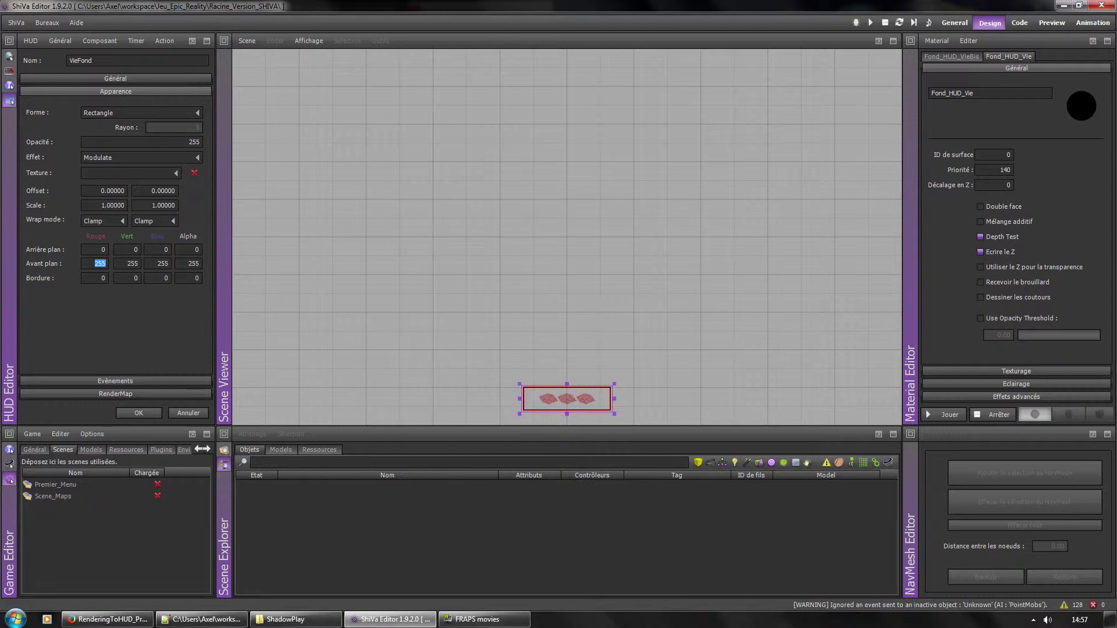
type("128")
key("Tab")
type("128")
key("Tab")
type("128")
left_click(150, 414)
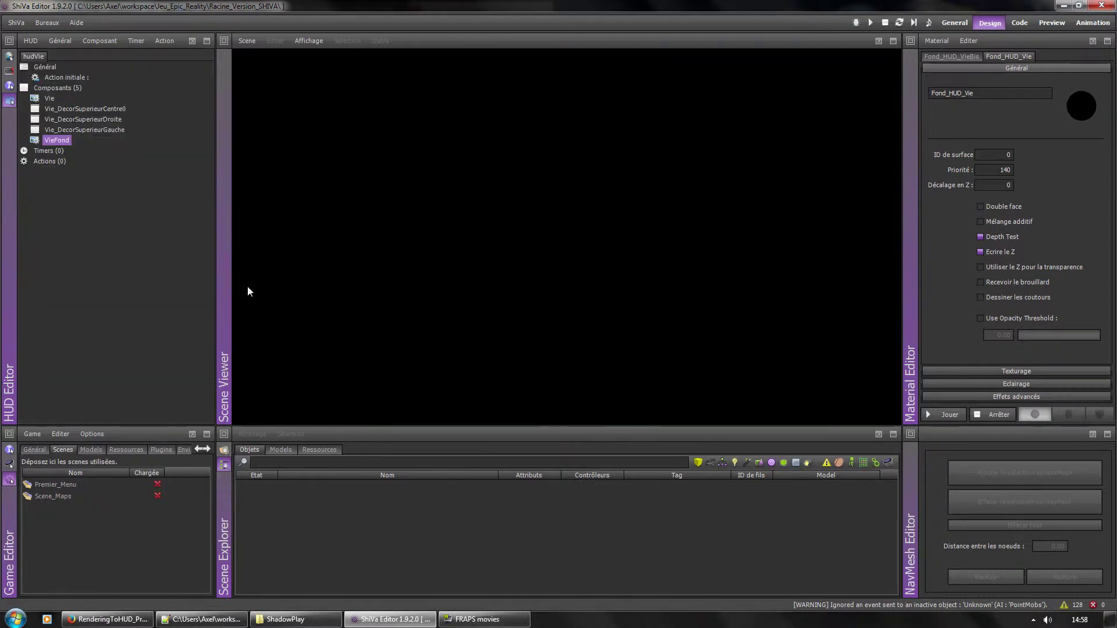
Restart the game and enter the map to inspect the life icons with only VieFond visible, and pause it
left_click(870, 22)
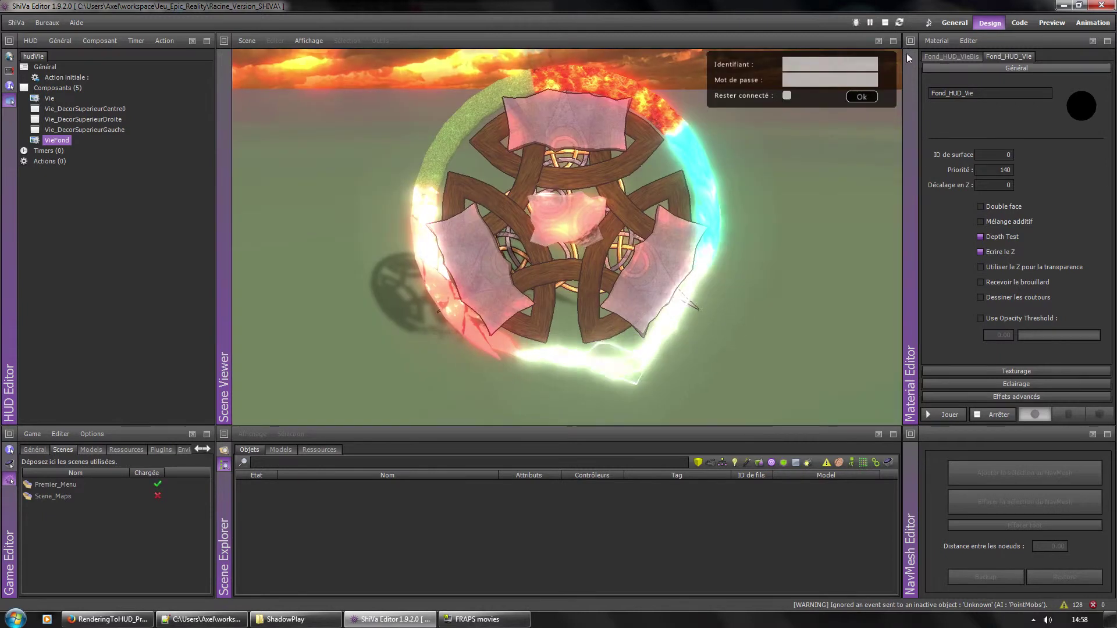
left_click(884, 23)
left_click(29, 40)
left_click(53, 99)
left_click(871, 23)
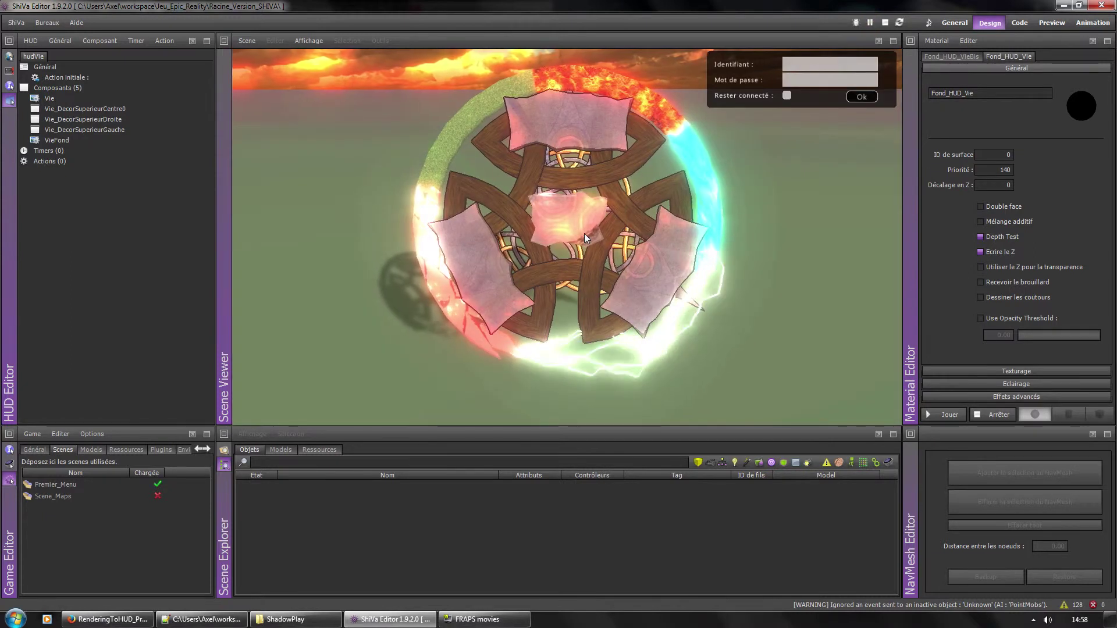
left_click(584, 234)
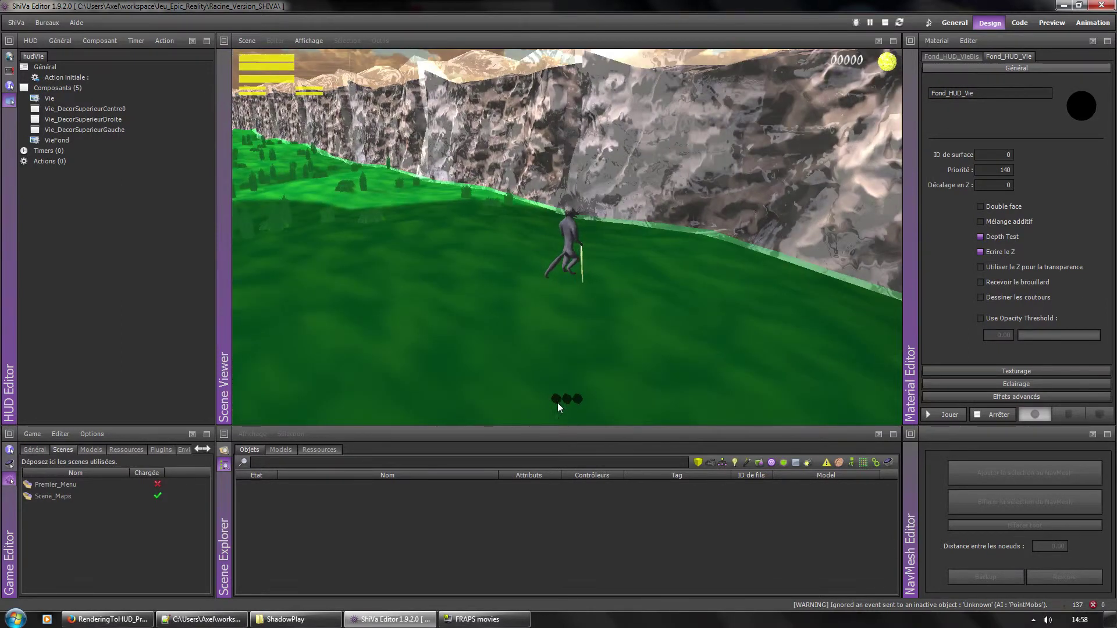
left_click(870, 22)
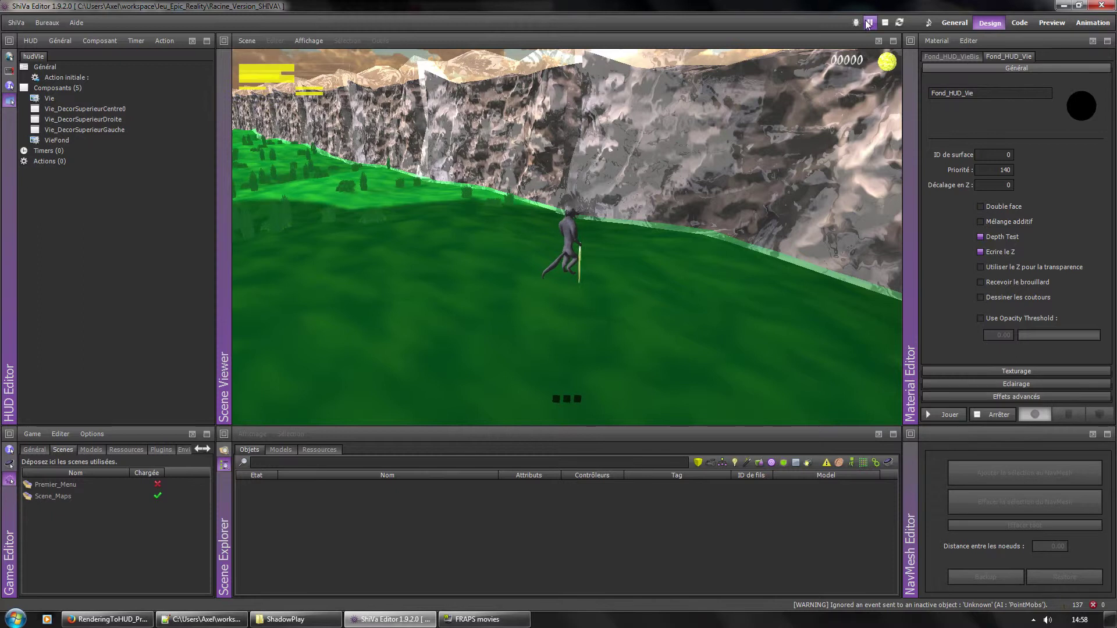
Set the Vie component's Visible property to true, check its depth and apply the change
double_click(42, 99)
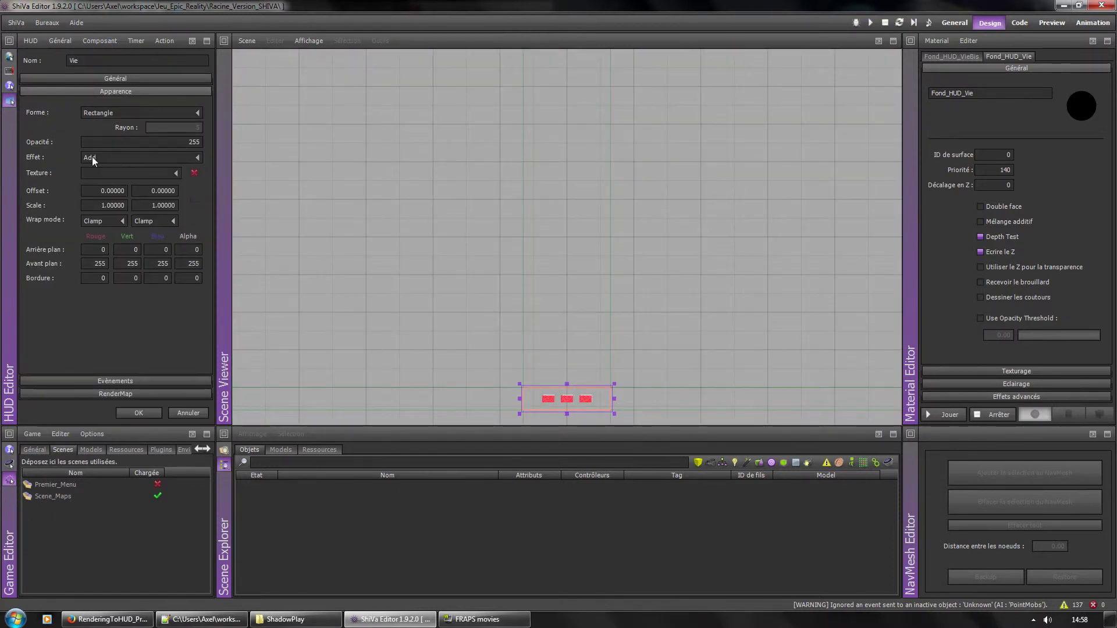
left_click(97, 78)
left_click(100, 118)
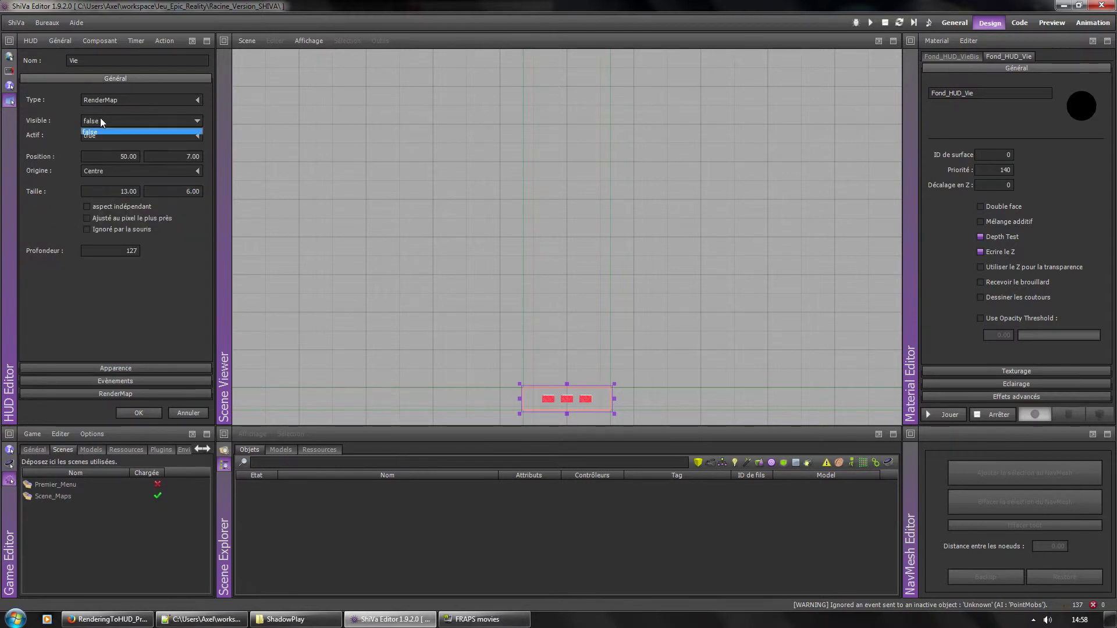
left_click(103, 132)
double_click(131, 251)
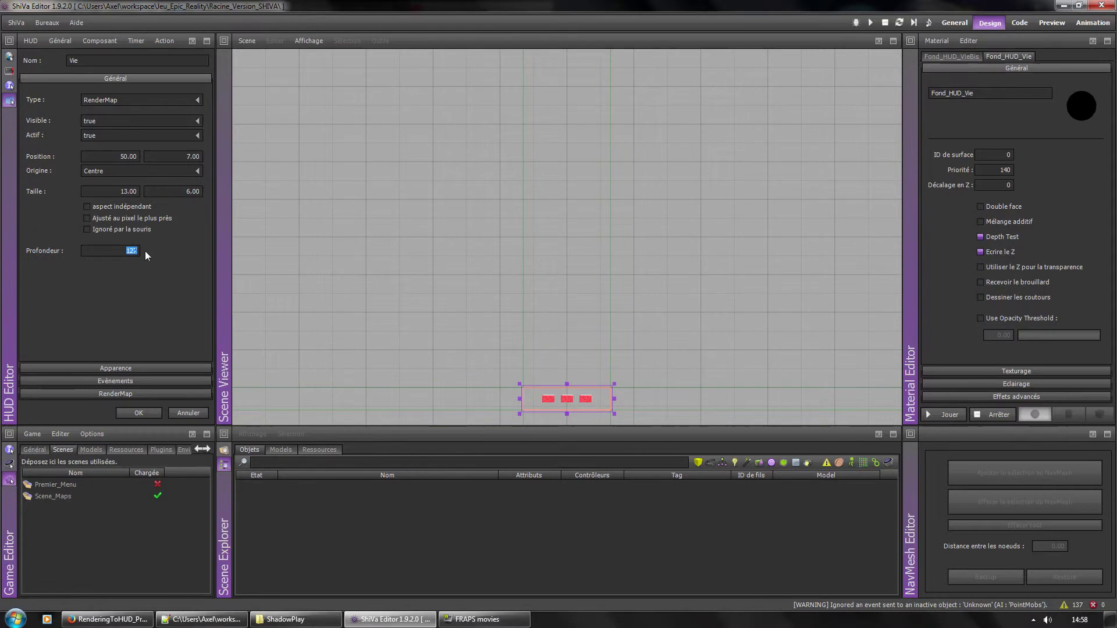
left_click(140, 413)
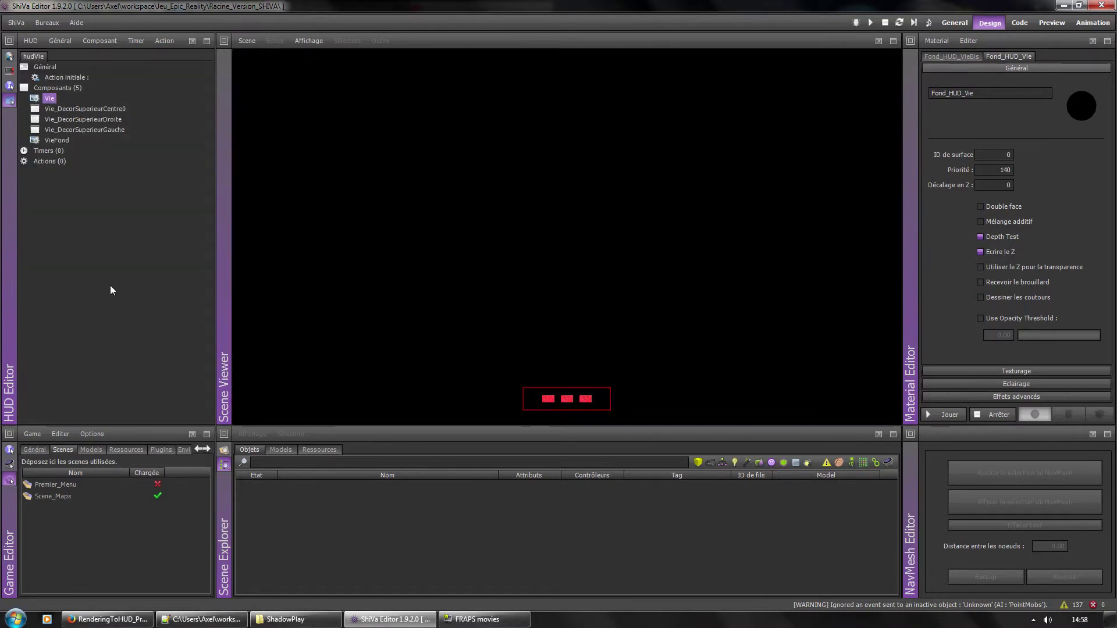
Enter CUBES NOIR as a temporary note in the VieFond component's name and erase it
double_click(56, 140)
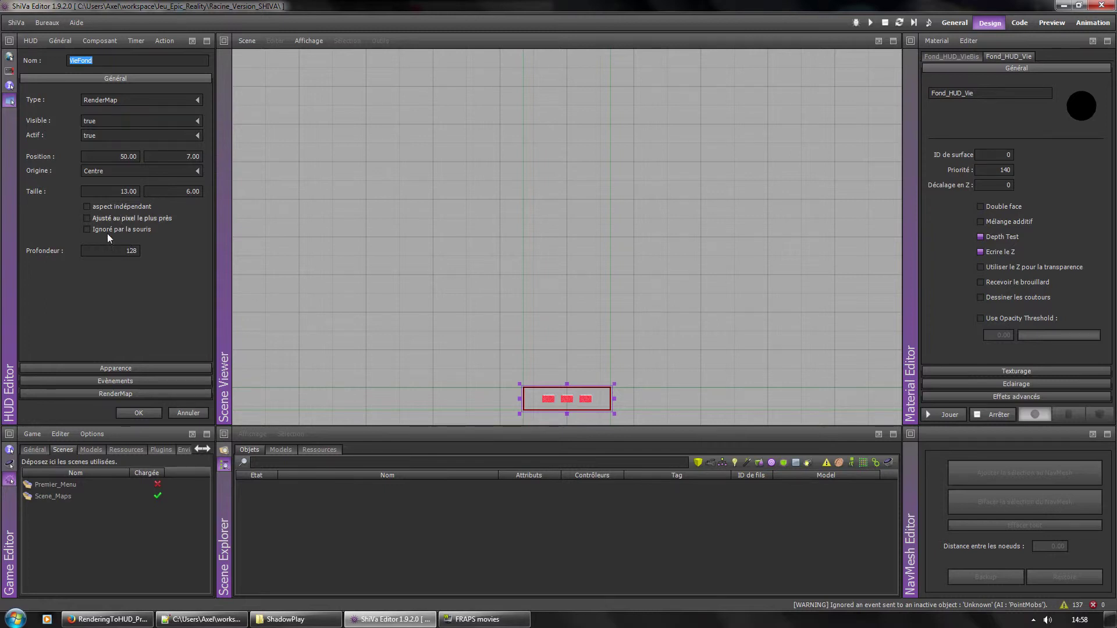
left_click(93, 61)
type("NOIR")
key("BackSpace")
key("BackSpace")
key("BackSpace")
type("CUBES NOIR")
key("BackSpace")
key("BackSpace")
key("BackSpace")
key("BackSpace")
key("BackSpace")
key("BackSpace")
key("BackSpace")
key("BackSpace")
key("BackSpace")
key("BackSpace")
key("BackSpace")
Compare the depth values of the VieFond and Vie components, closing each one
double_click(128, 250)
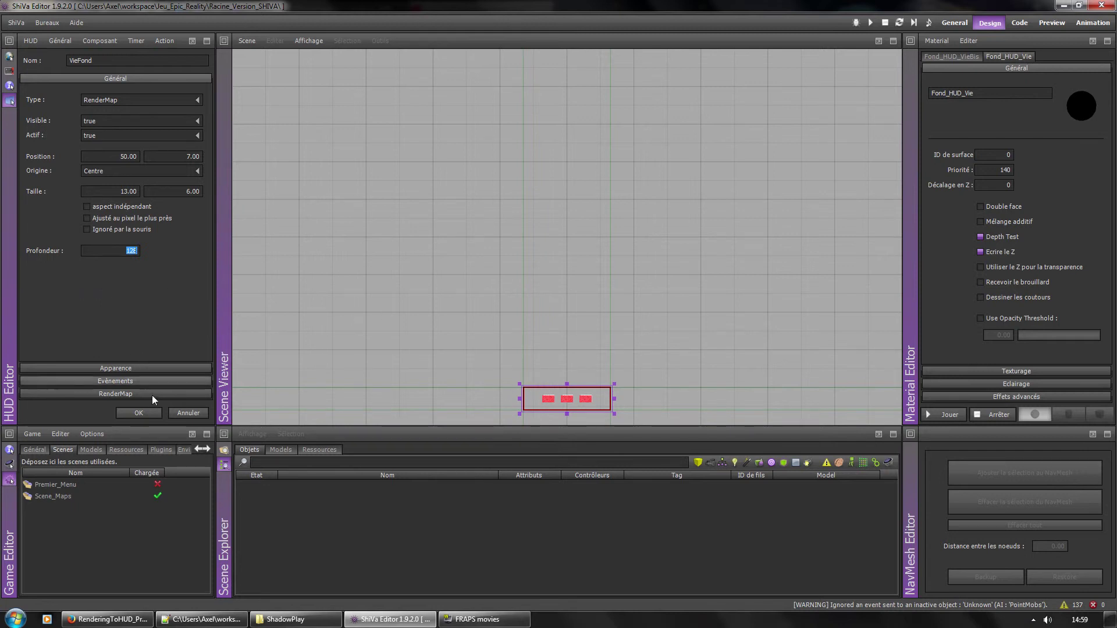
left_click(147, 413)
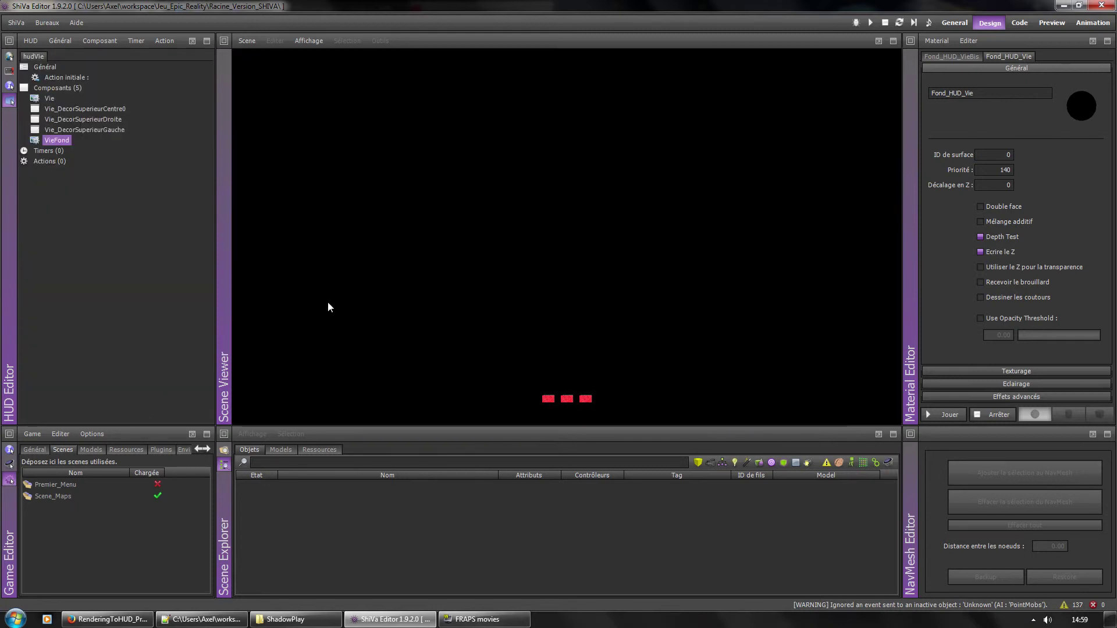
left_click(46, 98)
double_click(44, 99)
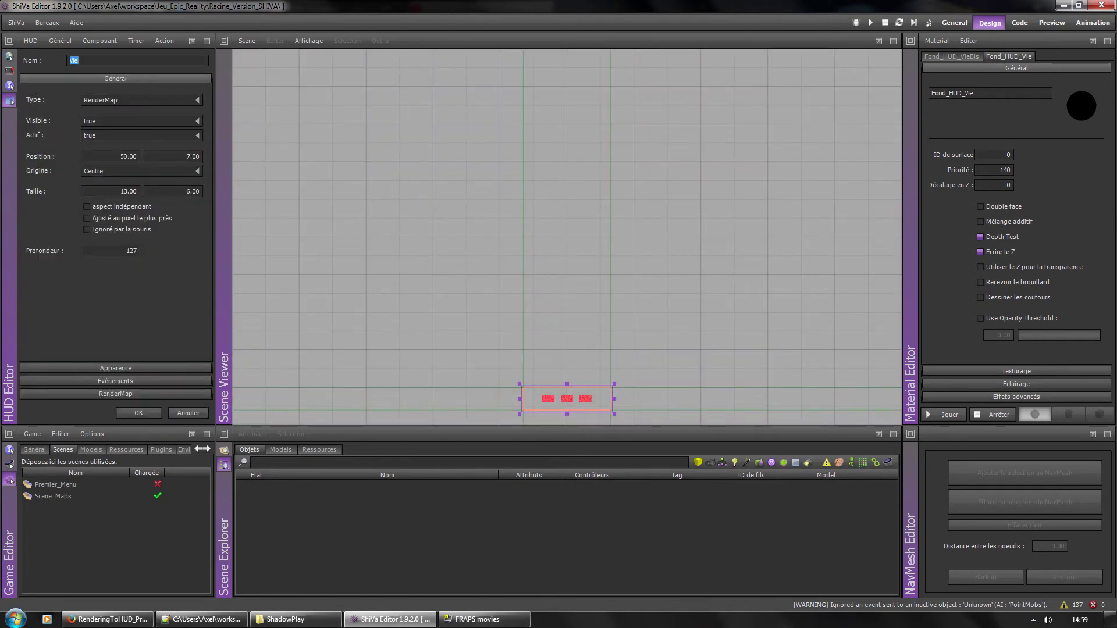
left_click(139, 413)
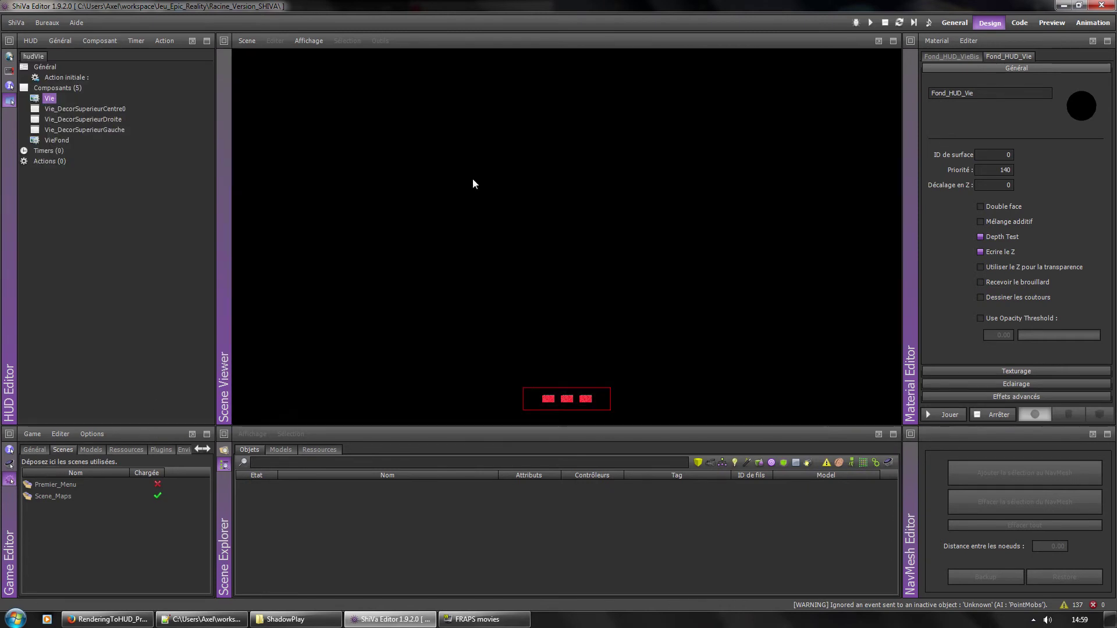
Restart the game, enter the map and maximize the Scene Viewer to inspect the combined life icons
left_click(870, 23)
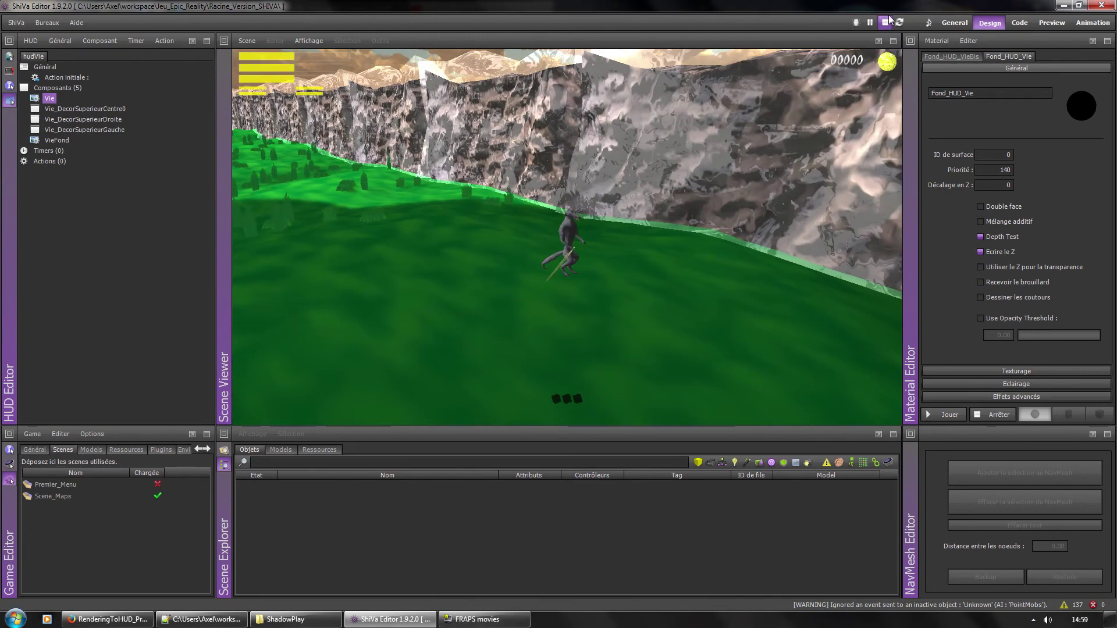
left_click(885, 23)
left_click(869, 22)
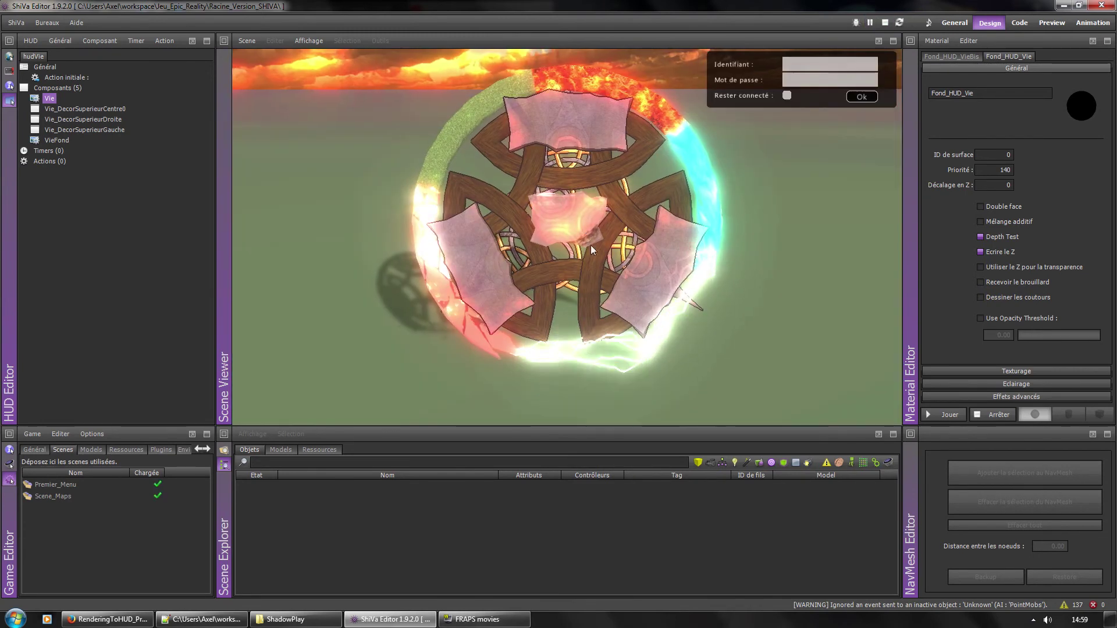
left_click(623, 291)
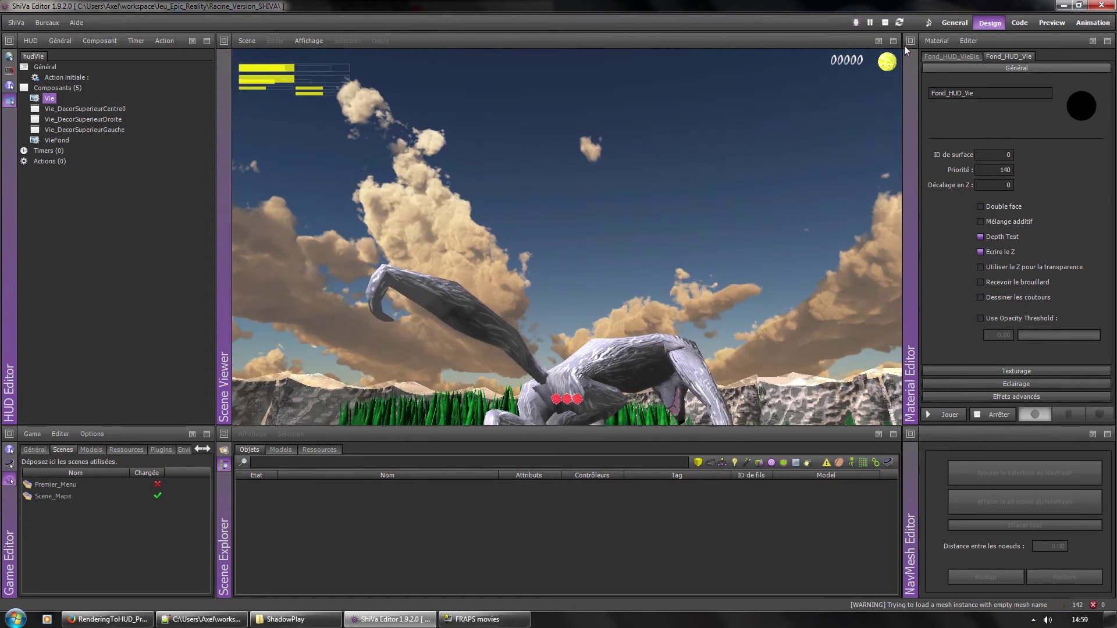
left_click(894, 41)
left_click(577, 340)
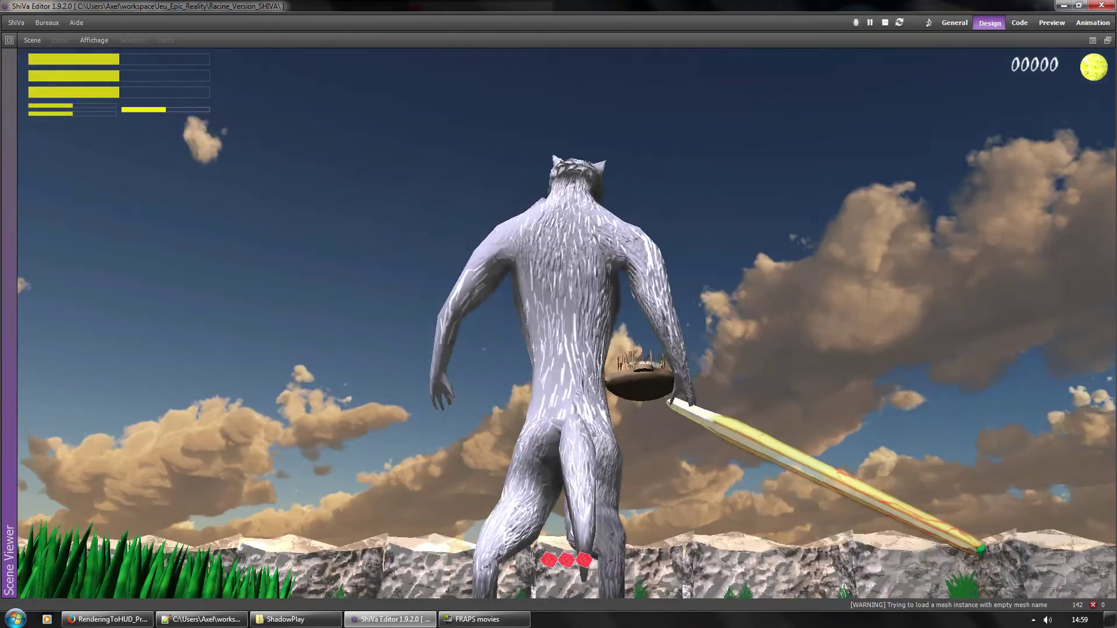